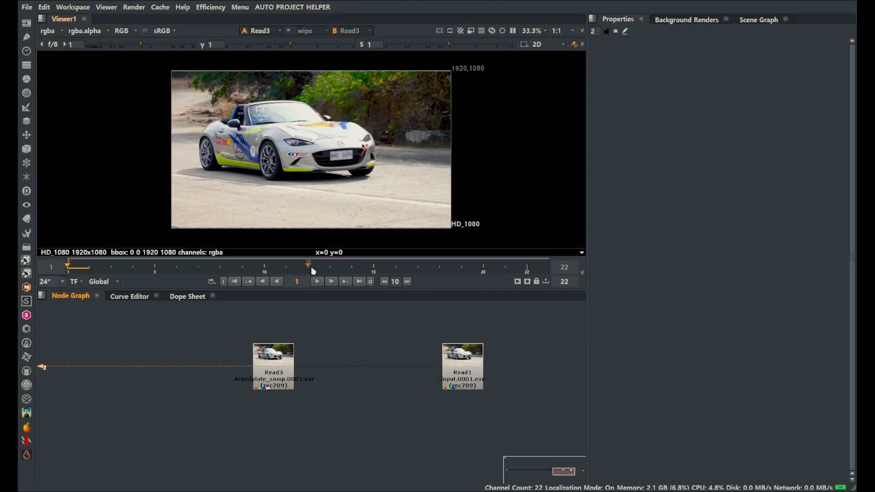
Play back the Read3 footage and inspect the car's blurred number plate up close
{"action": "left_click", "coordinate": [317, 281]}
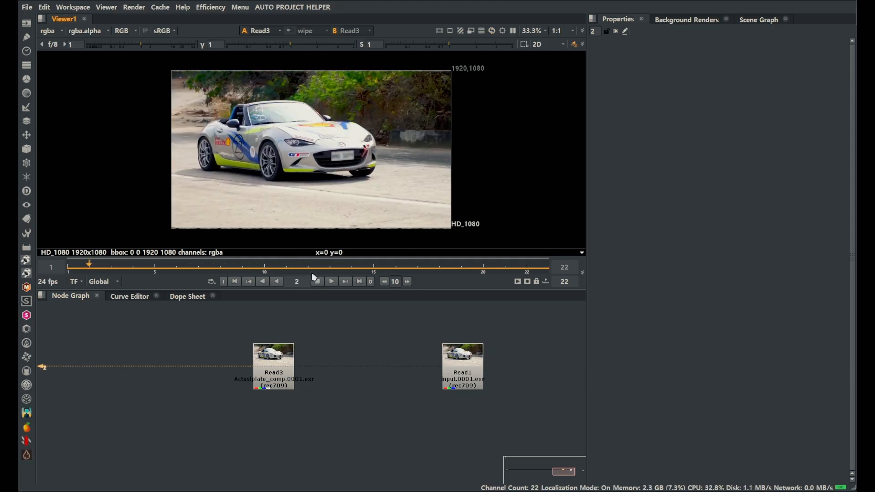
{"action": "scroll", "coordinate": [378, 181], "scroll_direction": "up", "scroll_amount": 4}
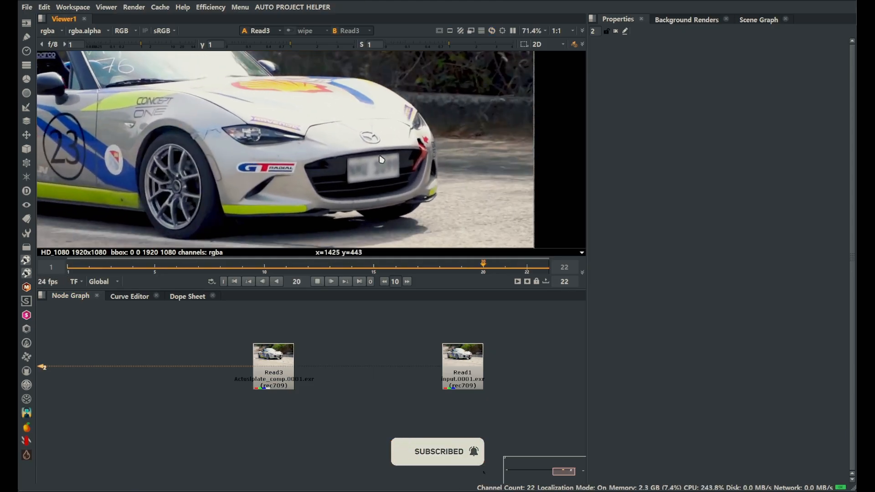
{"action": "left_click", "coordinate": [317, 281]}
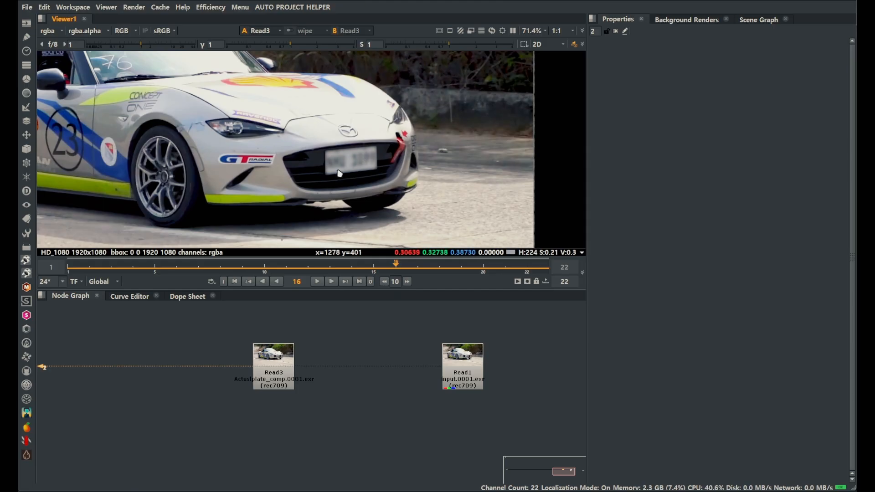
Compare the Read1 input footage with the Read3 version around the car's number plate
{"action": "left_click", "coordinate": [461, 360]}
{"action": "key", "text": "1"}
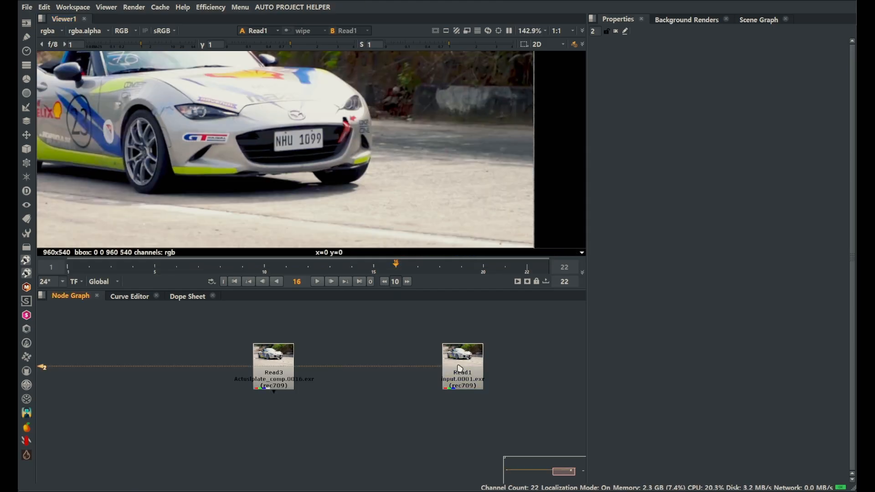
{"action": "left_click", "coordinate": [234, 282]}
{"action": "left_click", "coordinate": [284, 368]}
{"action": "key", "text": "1"}
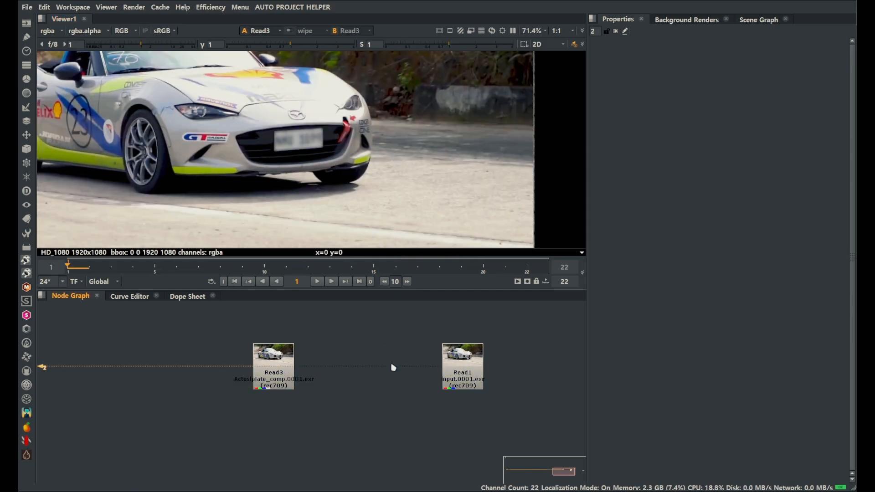
{"action": "left_click", "coordinate": [460, 378]}
{"action": "key", "text": "1"}
{"action": "scroll", "coordinate": [307, 151], "scroll_direction": "up", "scroll_amount": 5}
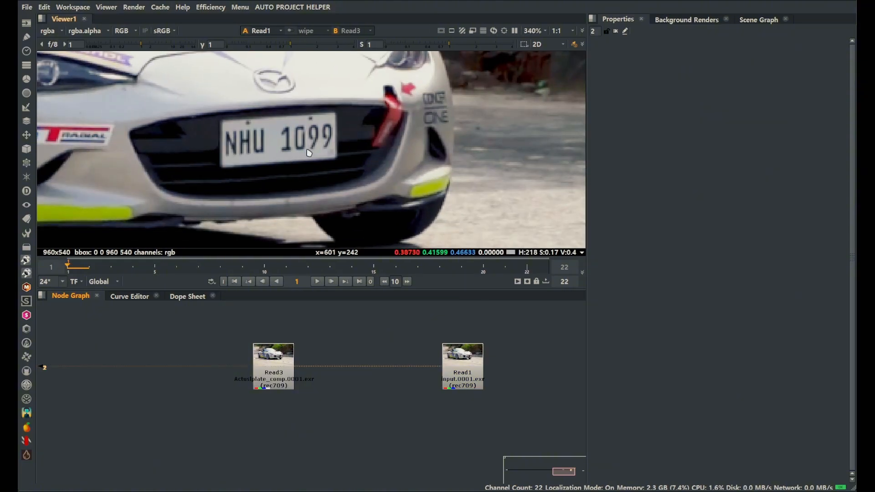
{"action": "scroll", "coordinate": [325, 158], "scroll_direction": "down", "scroll_amount": 4}
{"action": "left_click", "coordinate": [271, 357]}
{"action": "key", "text": "1"}
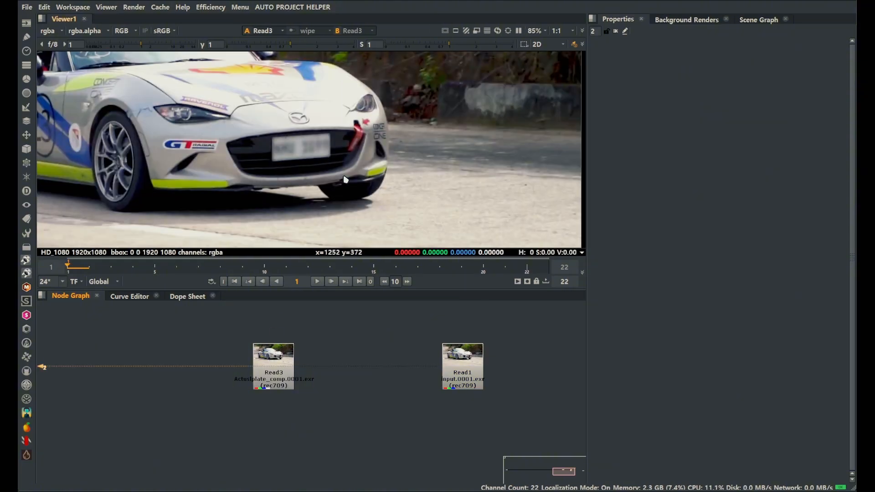
Compare the frame formats of Read3 and Read1, including the pixel detail around the headlight and number plate
{"action": "key", "text": "f"}
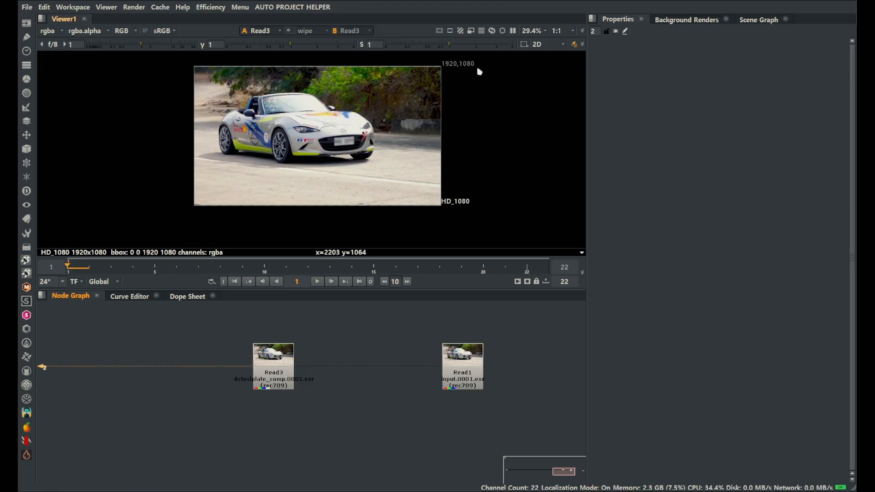
{"action": "left_click", "coordinate": [480, 371]}
{"action": "key", "text": "1"}
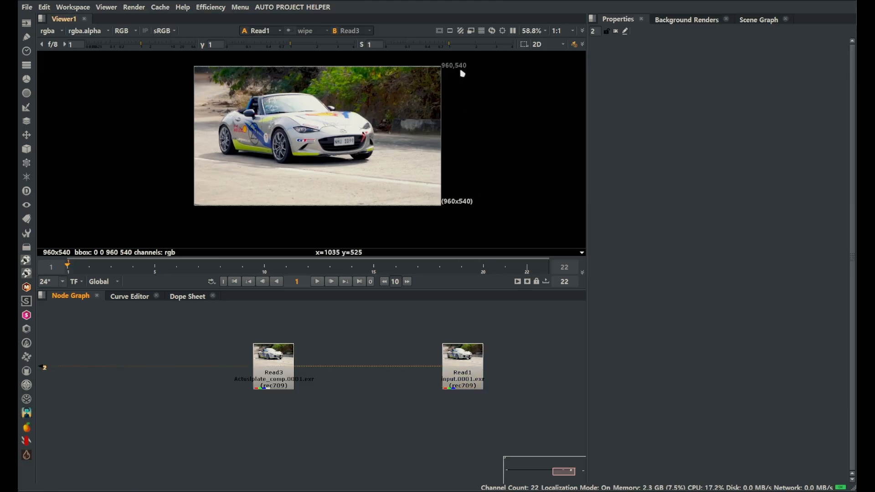
{"action": "scroll", "coordinate": [378, 141], "scroll_direction": "up", "scroll_amount": 10}
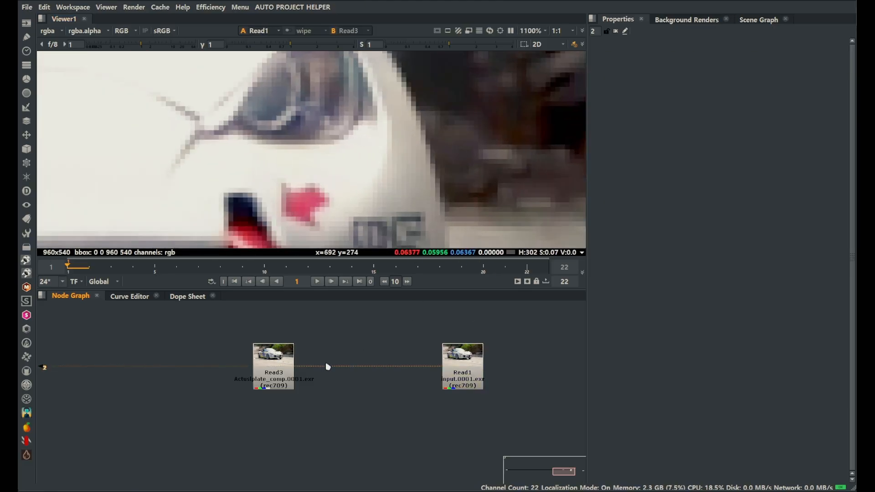
{"action": "left_click", "coordinate": [274, 360]}
{"action": "key", "text": "1"}
{"action": "left_click", "coordinate": [461, 360]}
{"action": "key", "text": "1"}
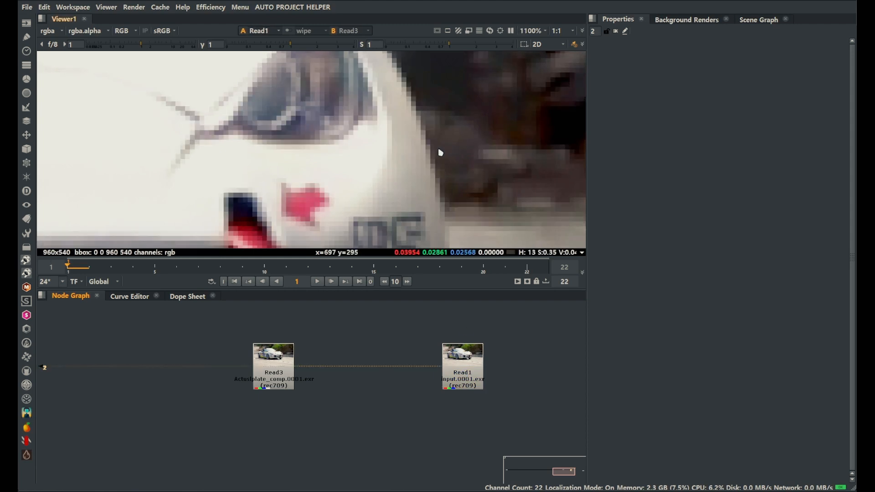
{"action": "scroll", "coordinate": [414, 160], "scroll_direction": "down", "scroll_amount": 5}
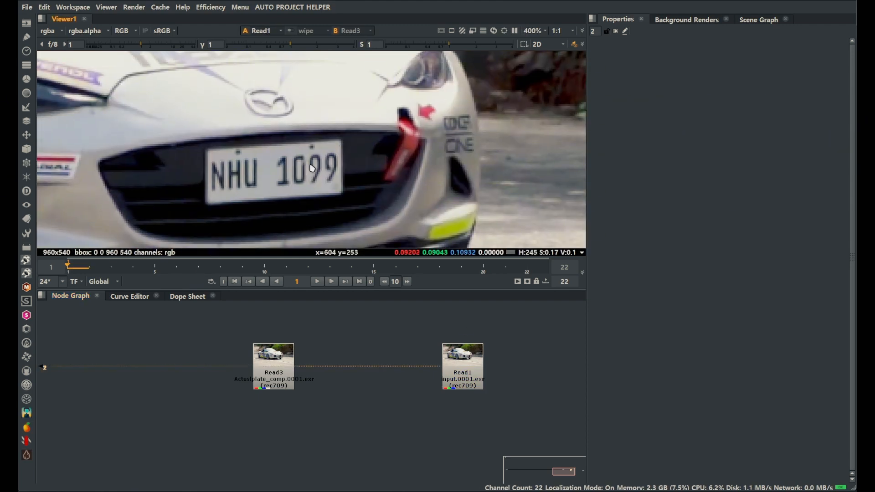
{"action": "key", "text": "2"}
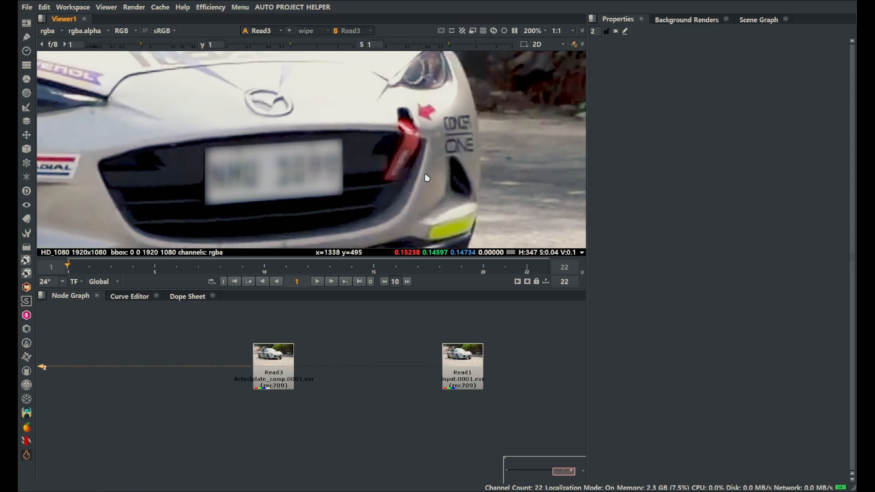
Add a Reformat node after Read1 with its type set to scale and a scale of 2
{"action": "left_click", "coordinate": [466, 364]}
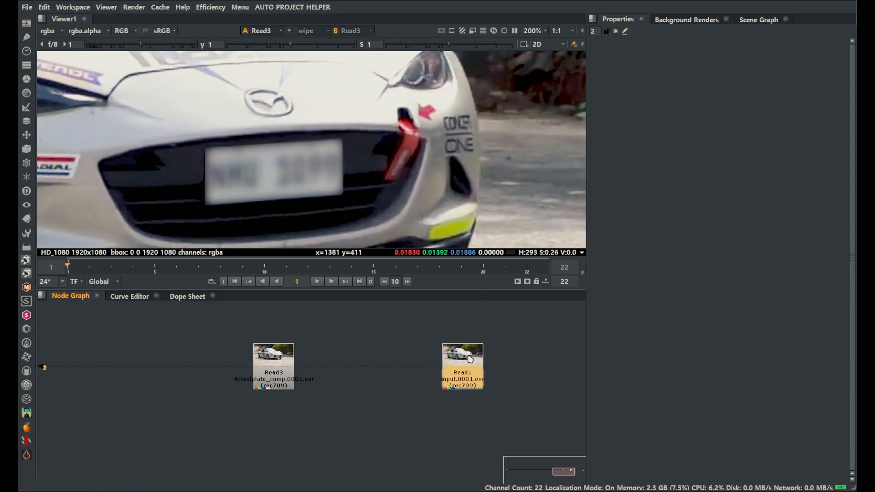
{"action": "key", "text": "Tab"}
{"action": "type", "text": "ref"}
{"action": "key", "text": "Return"}
{"action": "left_click", "coordinate": [667, 78]}
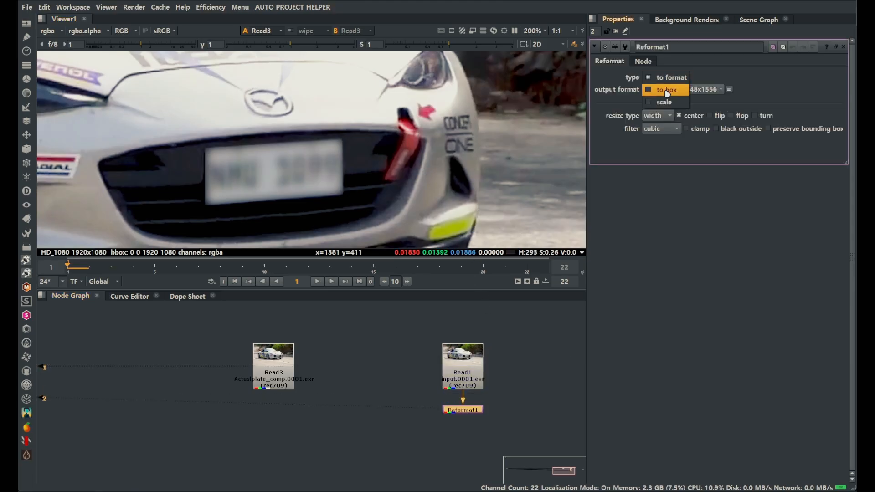
{"action": "left_click", "coordinate": [665, 101]}
{"action": "double_click", "coordinate": [644, 92]}
{"action": "type", "text": "2"}
{"action": "left_click", "coordinate": [518, 335]}
{"action": "left_click", "coordinate": [462, 409]}
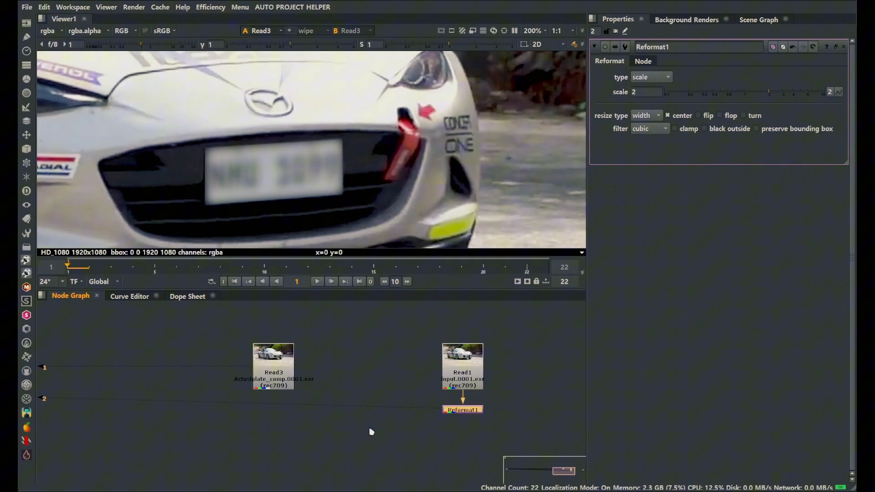
Display the Reformat1 output in the viewer and inspect the sharpness of the enlarged number plate
{"action": "key", "text": "2"}
{"action": "left_click", "coordinate": [372, 432]}
{"action": "scroll", "coordinate": [465, 148], "scroll_direction": "down", "scroll_amount": 4}
{"action": "middle_click_drag", "start_coordinate": [518, 83], "coordinate": [433, 122]}
{"action": "middle_click_drag", "start_coordinate": [352, 200], "coordinate": [478, 102]}
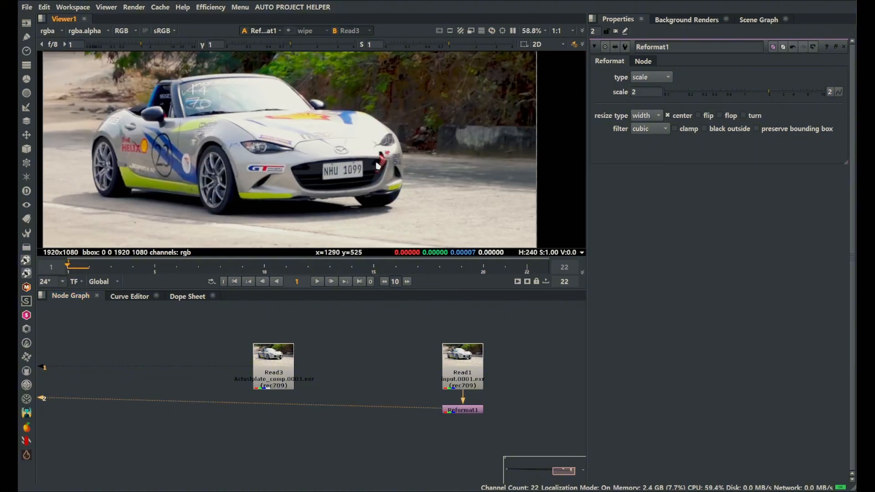
{"action": "scroll", "coordinate": [293, 160], "scroll_direction": "up", "scroll_amount": 7}
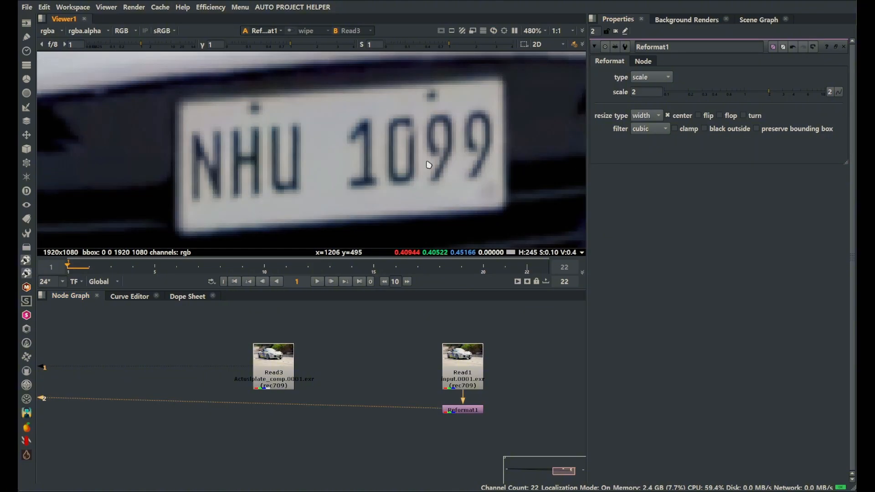
{"action": "scroll", "coordinate": [429, 164], "scroll_direction": "down", "scroll_amount": 2}
Try the Simon, impulse and Mitchell filters on Reformat1 and leave the filter set to Simon
{"action": "left_click", "coordinate": [657, 130]}
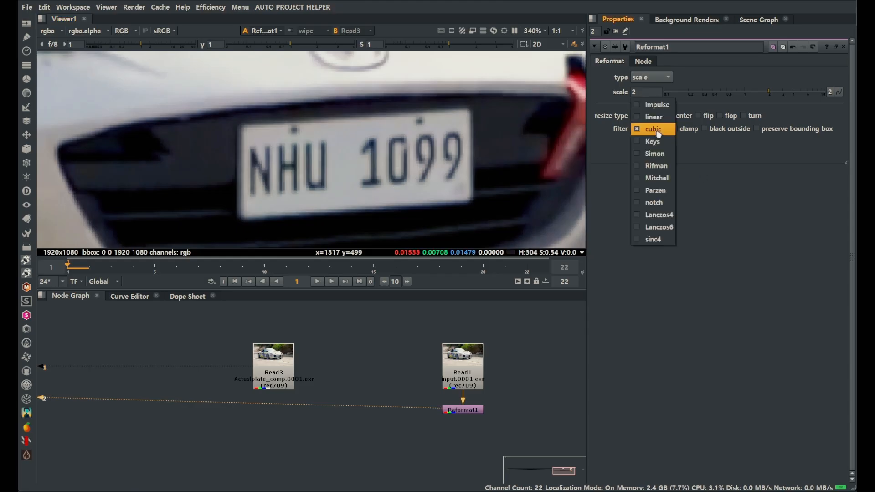
{"action": "left_click", "coordinate": [659, 155]}
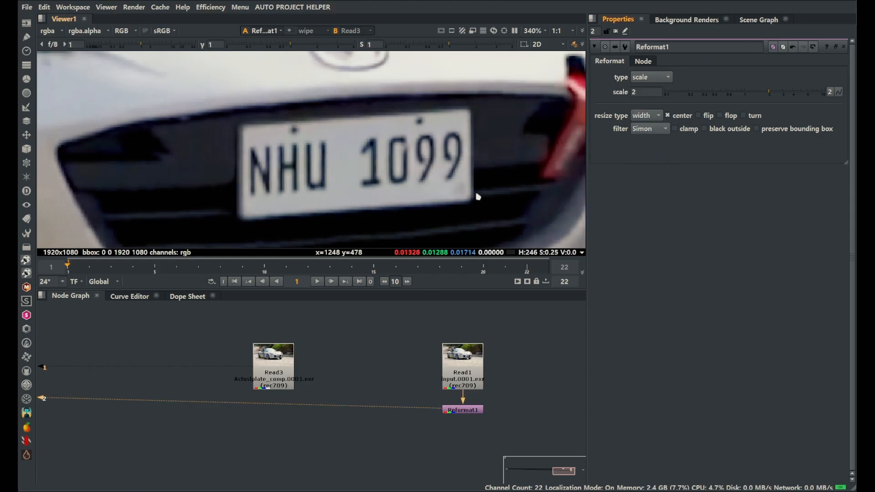
{"action": "middle_click_drag", "start_coordinate": [478, 197], "coordinate": [489, 187]}
{"action": "left_click", "coordinate": [657, 130]}
{"action": "left_click", "coordinate": [659, 107]}
{"action": "left_click", "coordinate": [657, 131]}
{"action": "left_click", "coordinate": [655, 179]}
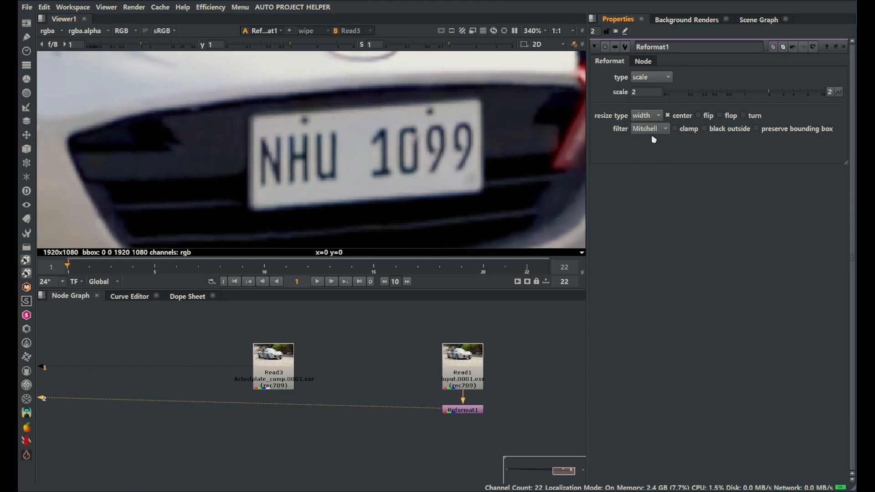
{"action": "left_click", "coordinate": [653, 133]}
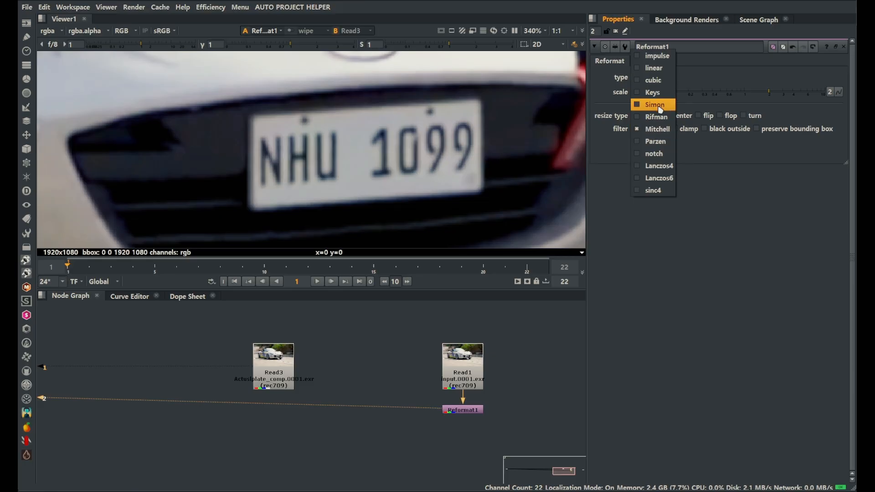
{"action": "left_click", "coordinate": [660, 108]}
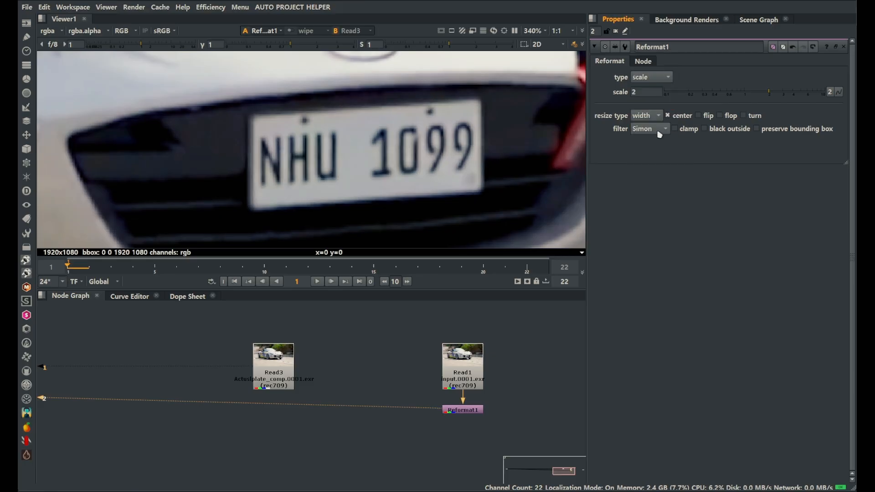
Place Reformat1 beside Read1 and add an NNSuperResolution node fed by Read1 below it
{"action": "left_click_drag", "start_coordinate": [475, 411], "coordinate": [572, 371]}
{"action": "left_click", "coordinate": [453, 404]}
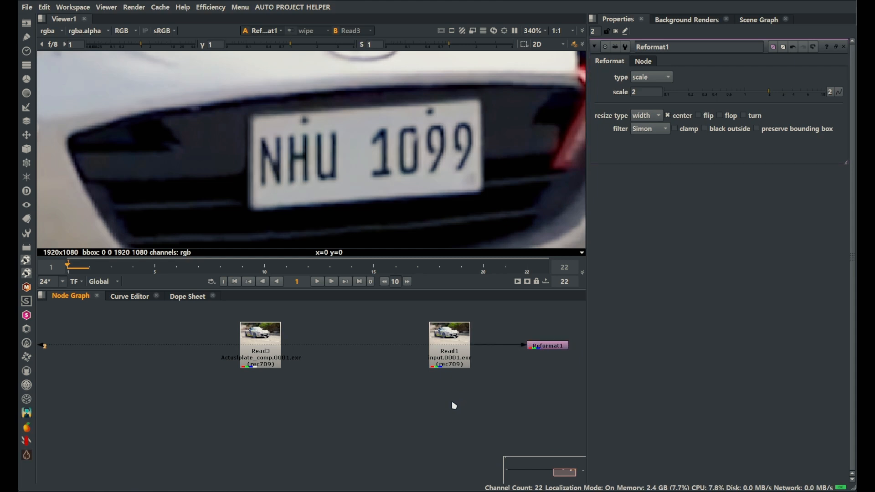
{"action": "key", "text": "Tab"}
{"action": "type", "text": "nnsup"}
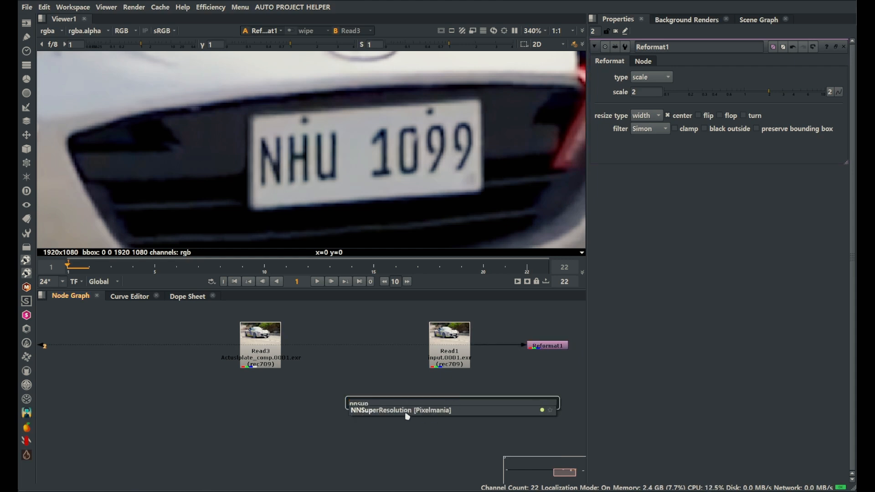
{"action": "key", "text": "Return"}
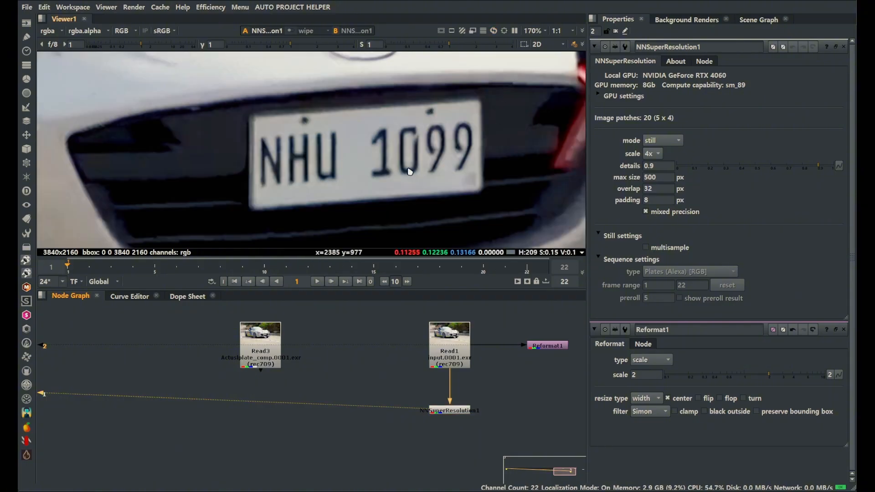
Set the NNSuperResolution1 scale to 2x and display its output in the viewer
{"action": "left_click", "coordinate": [650, 154]}
{"action": "left_click", "coordinate": [650, 145]}
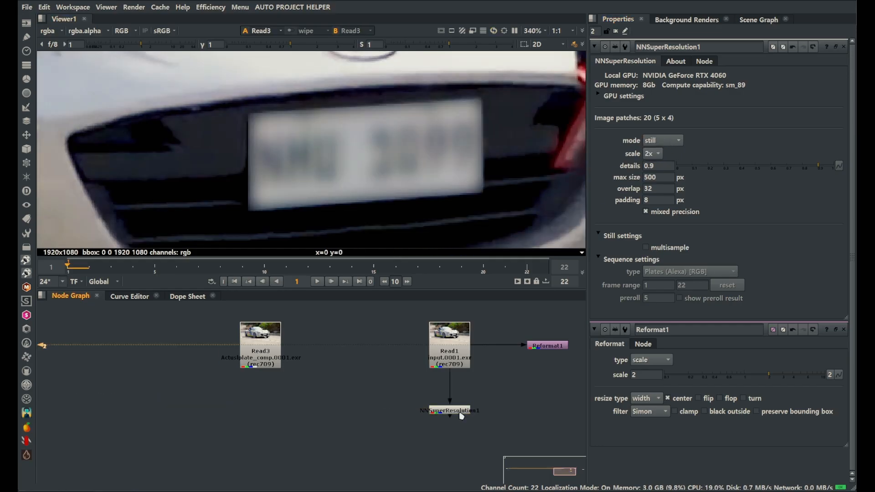
{"action": "key", "text": "2"}
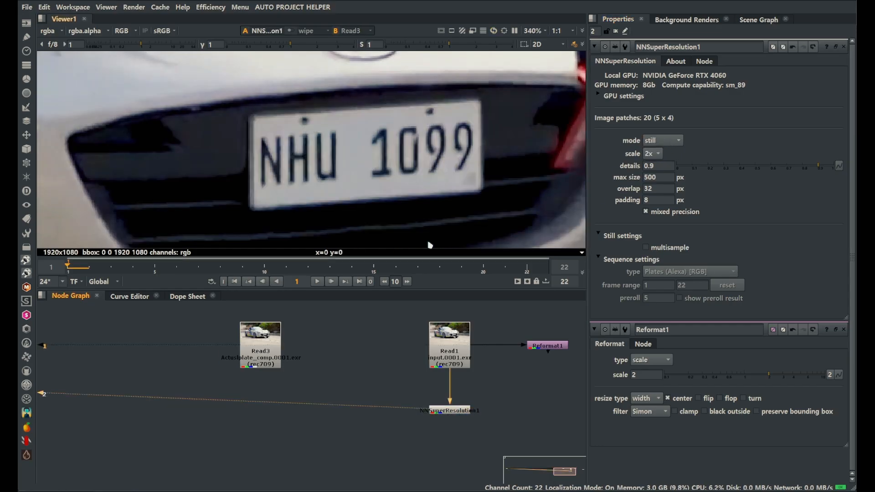
Compare the NNSuperResolution1 and Reformat1 results on the number plate, and review the upscaled image in full frame
{"action": "scroll", "coordinate": [417, 190], "scroll_direction": "down", "scroll_amount": 3}
{"action": "key", "text": "1"}
{"action": "key", "text": "2"}
{"action": "scroll", "coordinate": [420, 189], "scroll_direction": "up", "scroll_amount": 4}
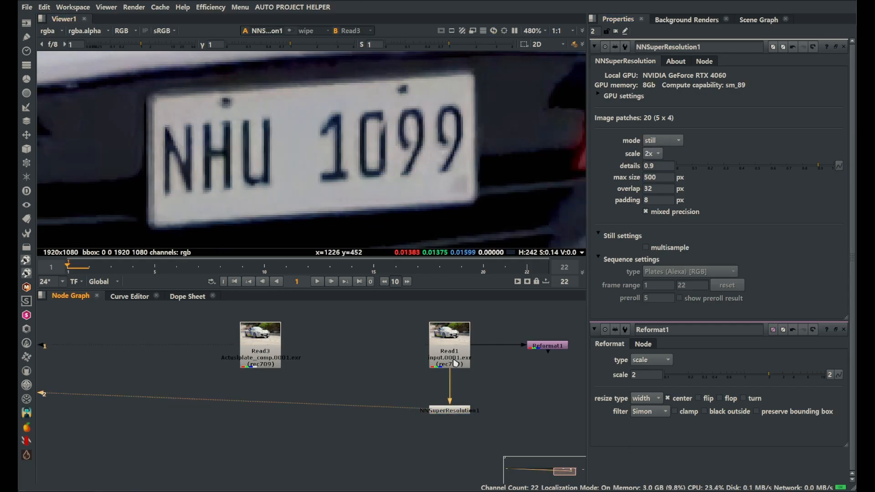
{"action": "scroll", "coordinate": [438, 184], "scroll_direction": "down", "scroll_amount": 2}
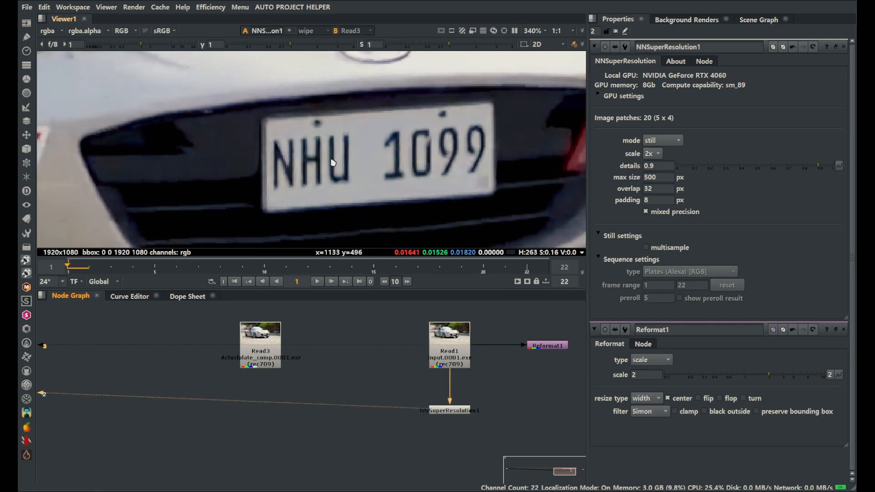
{"action": "scroll", "coordinate": [441, 173], "scroll_direction": "down", "scroll_amount": 2}
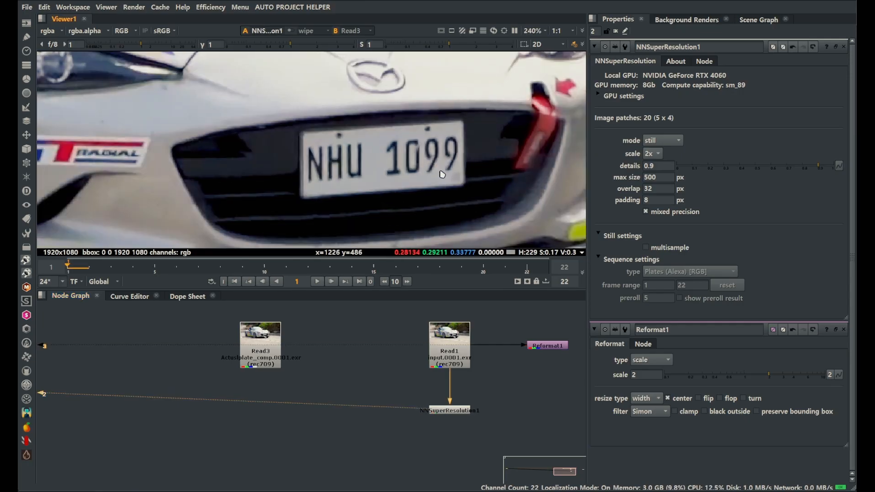
{"action": "middle_click_drag", "start_coordinate": [442, 174], "coordinate": [404, 176]}
{"action": "key", "text": "f"}
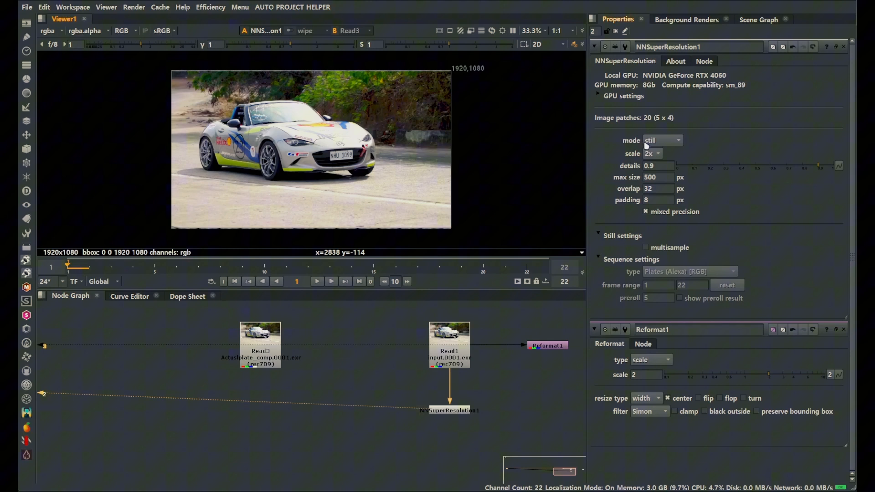
Review the mode and scale options of NNSuperResolution1, keeping still mode and 2x scale
{"action": "left_click", "coordinate": [664, 144]}
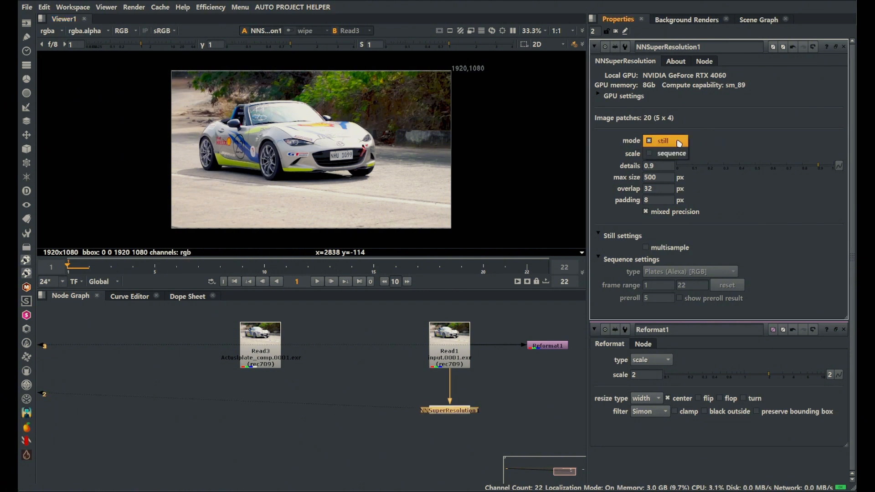
{"action": "left_click", "coordinate": [676, 144]}
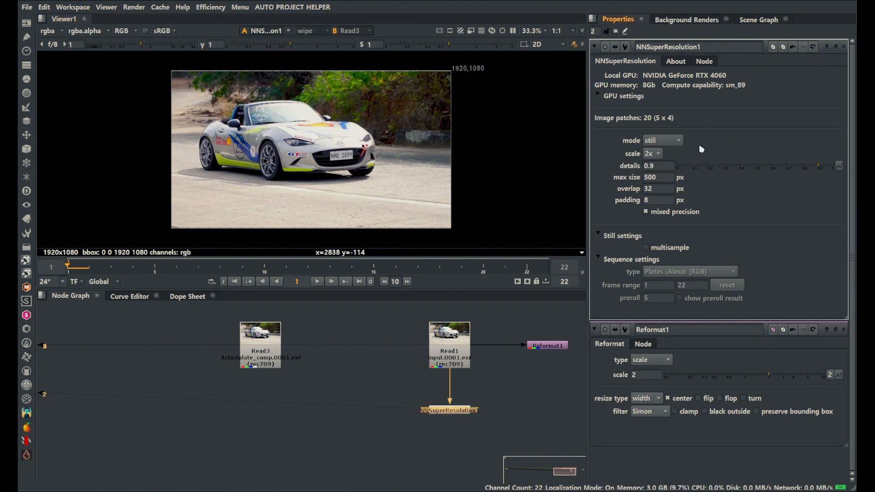
{"action": "left_click", "coordinate": [679, 144]}
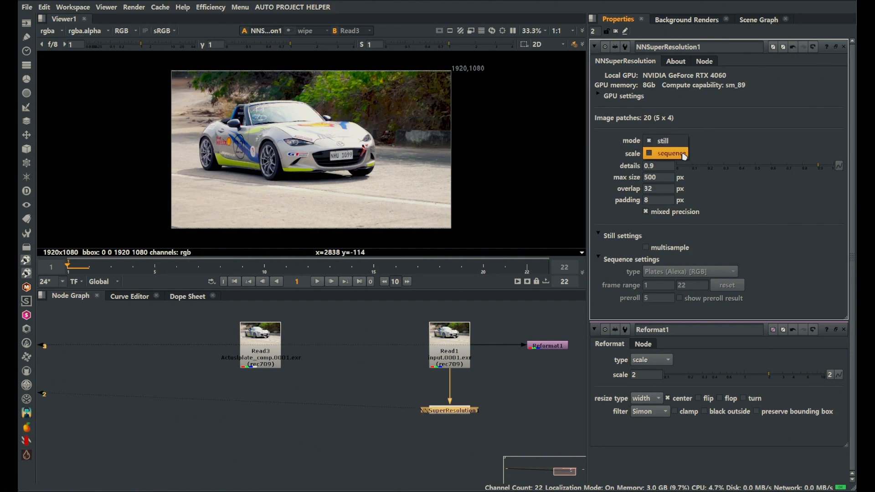
{"action": "left_click", "coordinate": [731, 147]}
{"action": "left_click", "coordinate": [660, 154]}
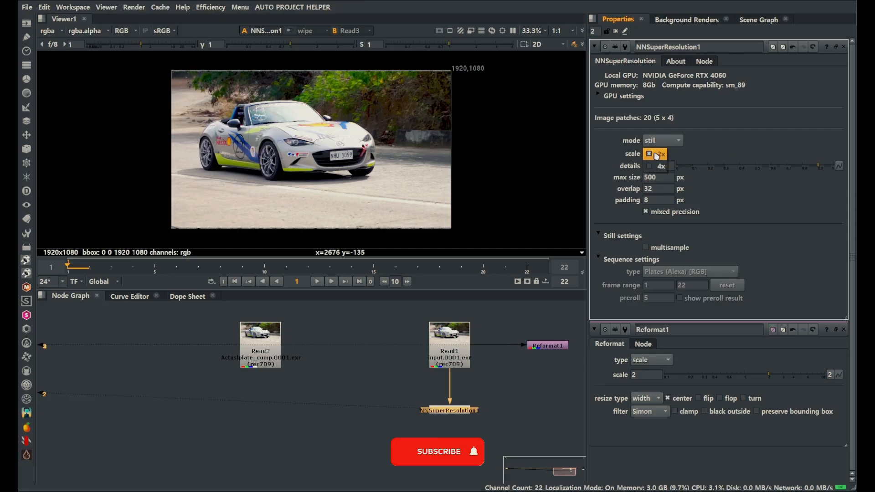
{"action": "left_click", "coordinate": [738, 148]}
Set the NNSuperResolution1 details value to 1 and inspect the badge on the car's bonnet up close
{"action": "scroll", "coordinate": [370, 151], "scroll_direction": "up", "scroll_amount": 5}
{"action": "scroll", "coordinate": [373, 154], "scroll_direction": "up", "scroll_amount": 5}
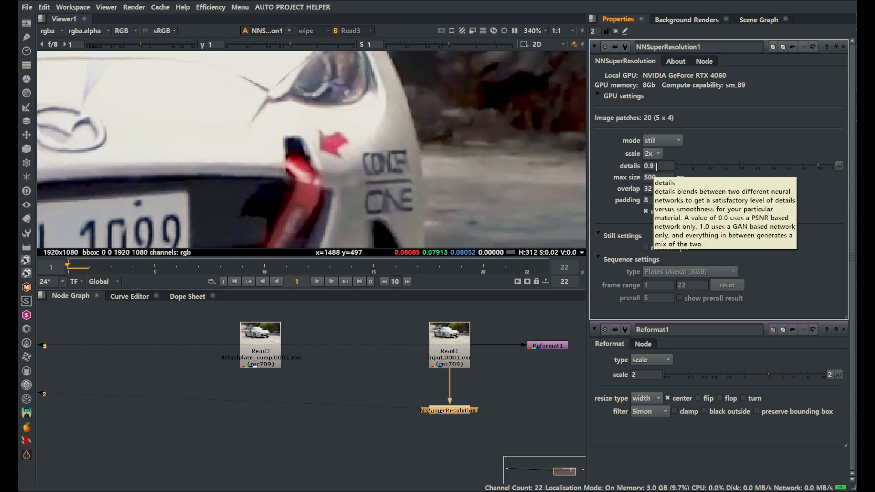
{"action": "double_click", "coordinate": [656, 166]}
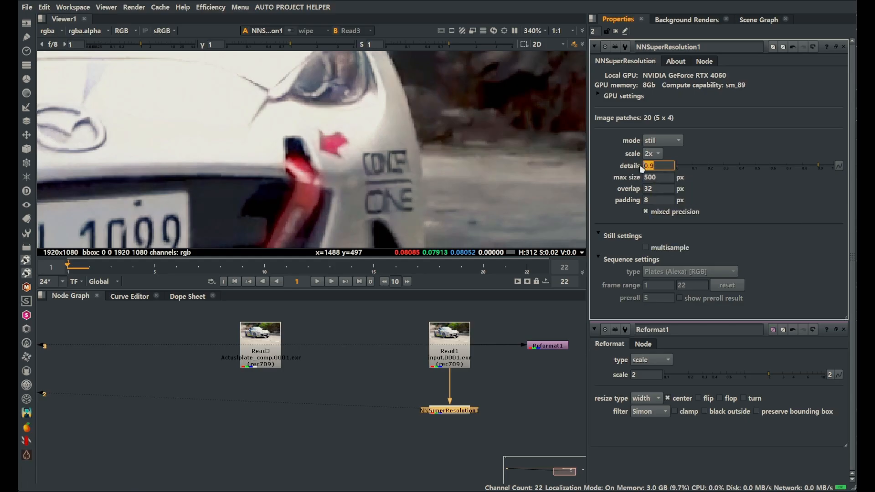
{"action": "type", "text": "1"}
{"action": "key", "text": "Return"}
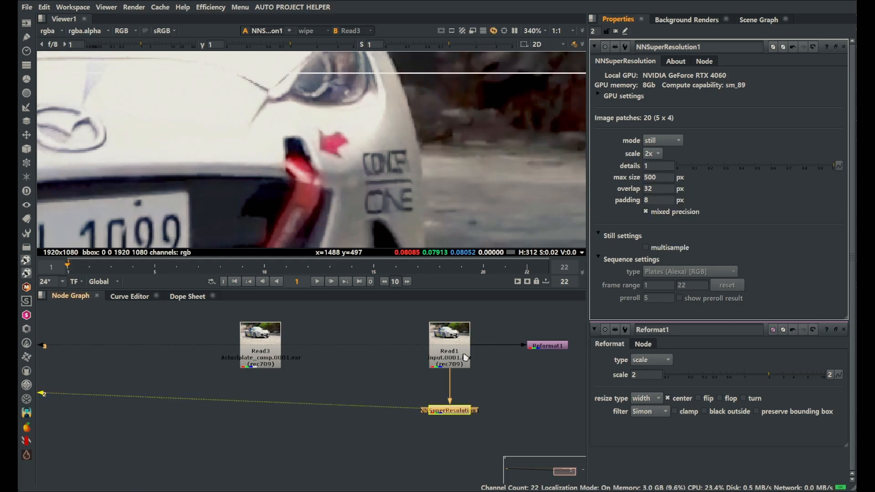
{"action": "middle_click_drag", "start_coordinate": [281, 85], "coordinate": [345, 161]}
{"action": "scroll", "coordinate": [345, 161], "scroll_direction": "up", "scroll_amount": 4}
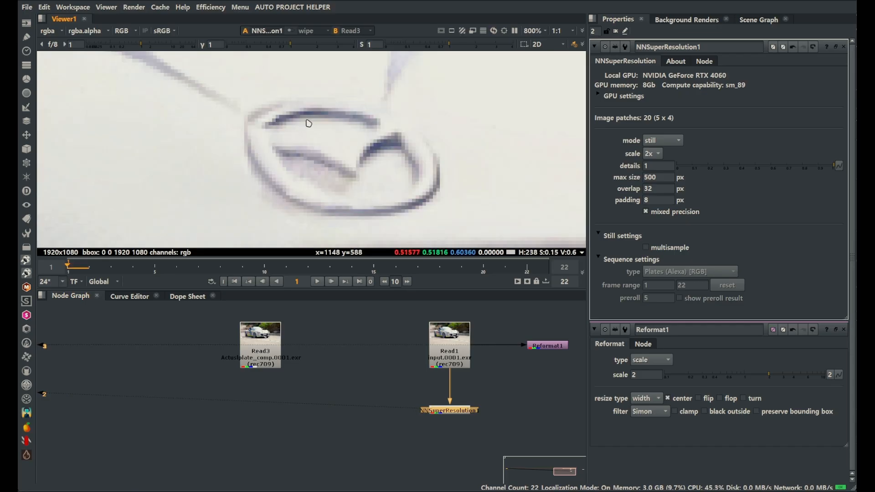
Set the NNSuperResolution1 details value to 0 and check the bonnet badge
{"action": "left_click_drag", "start_coordinate": [656, 166], "coordinate": [624, 171]}
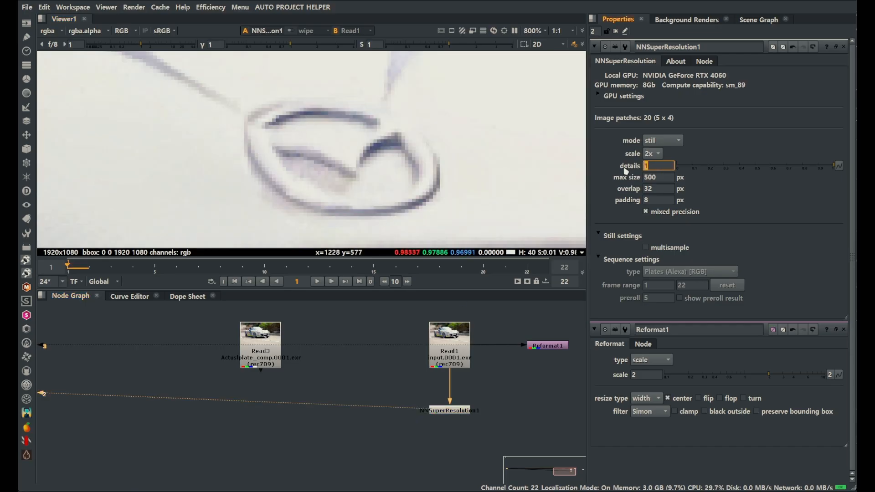
{"action": "type", "text": "0"}
{"action": "key", "text": "Return"}
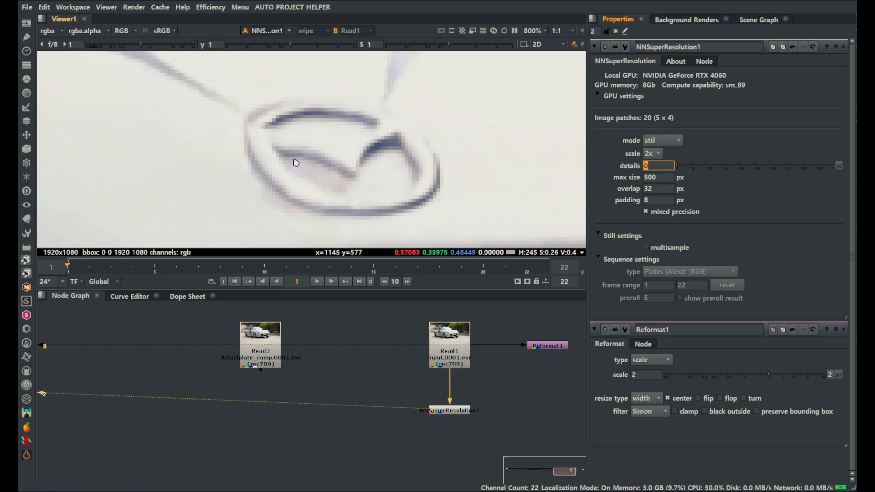
{"action": "scroll", "coordinate": [400, 199], "scroll_direction": "down", "scroll_amount": 3}
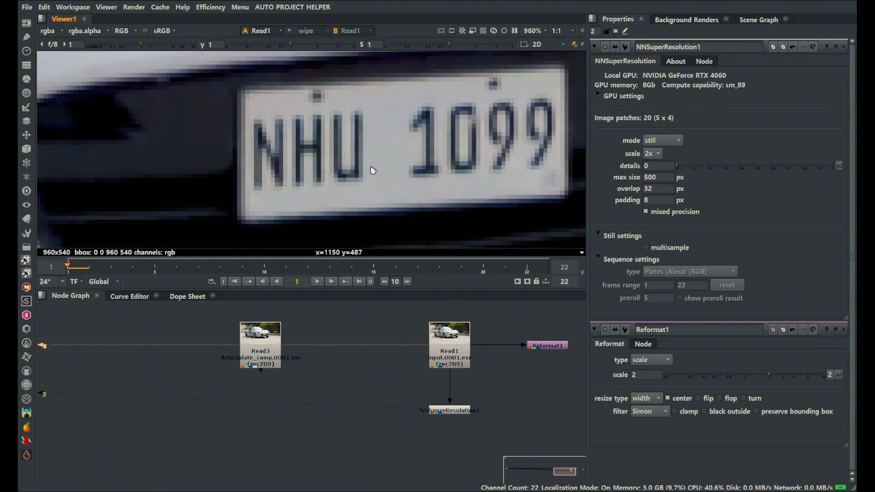
Display the NNSuperResolution1 output in the viewer again in place of Reformat1
{"action": "left_click", "coordinate": [454, 411]}
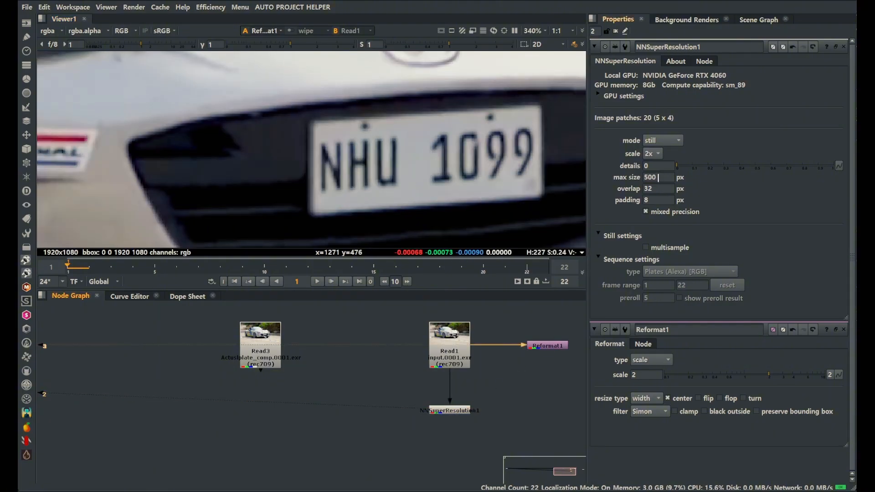
{"action": "mouse_move", "coordinate": [659, 179]}
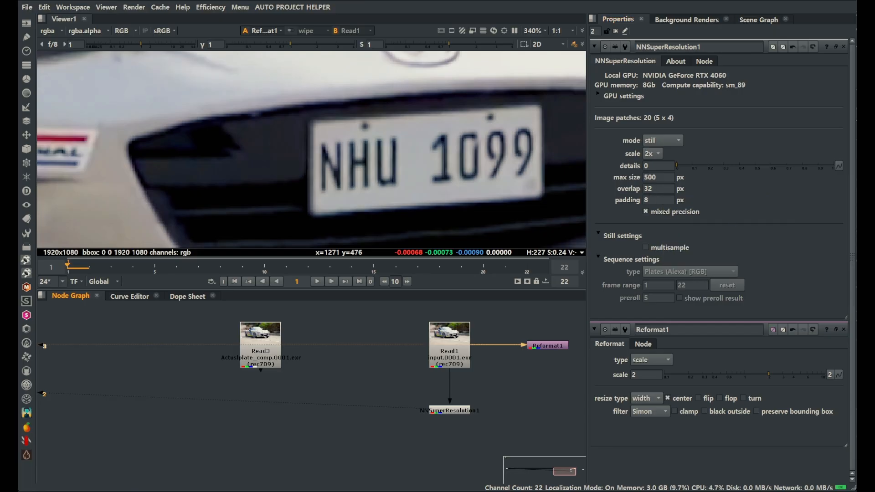
{"action": "left_click", "coordinate": [674, 224]}
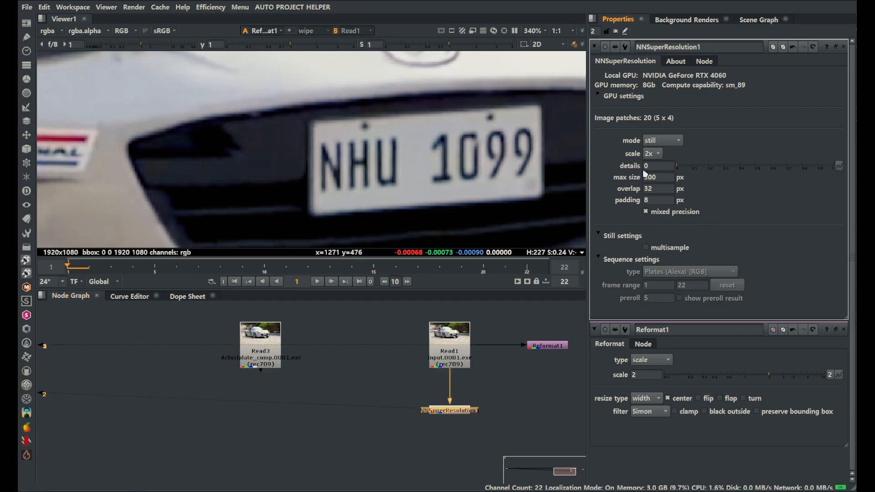
{"action": "key", "text": "1"}
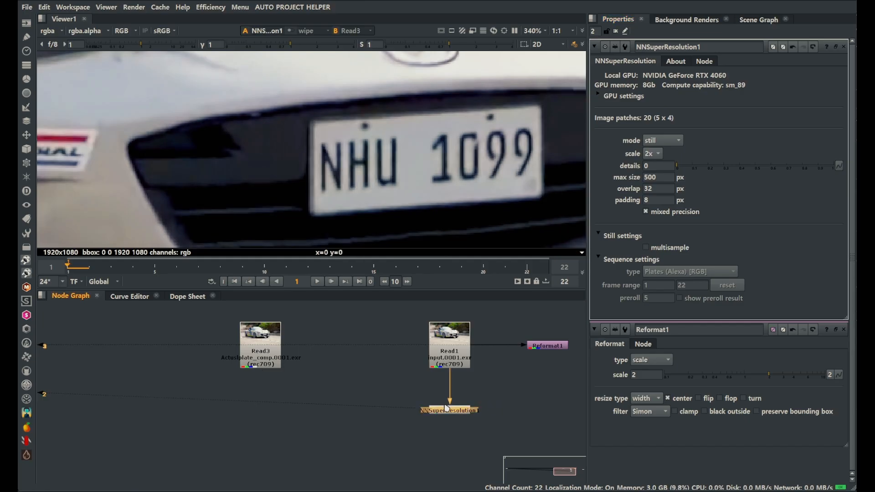
Add Copy and Premult nodes below NNSuperResolution1, with a Roto node feeding the Copy node's A input
{"action": "scroll", "coordinate": [439, 387], "scroll_direction": "down", "scroll_amount": 3}
{"action": "left_click", "coordinate": [428, 420]}
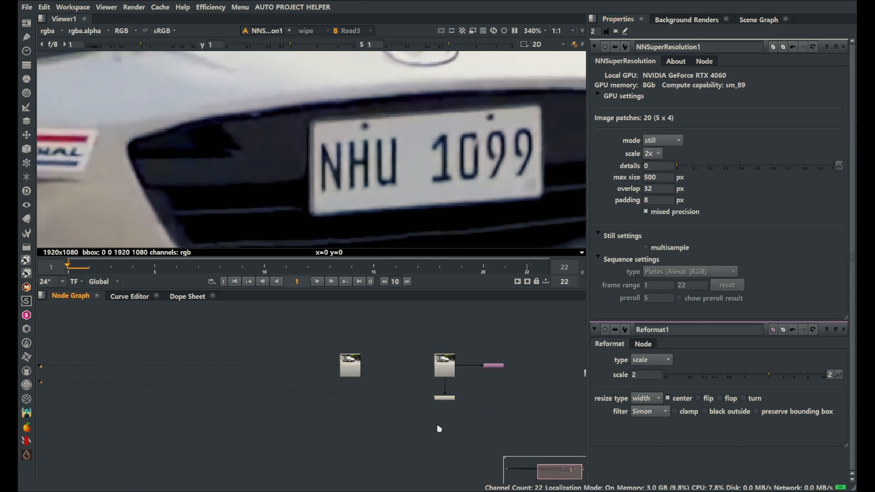
{"action": "scroll", "coordinate": [446, 428], "scroll_direction": "up", "scroll_amount": 3}
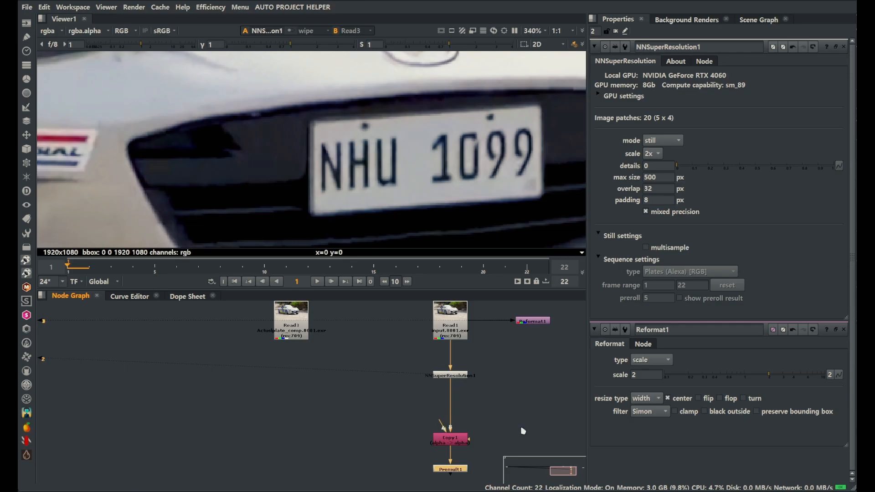
{"action": "key", "text": "o"}
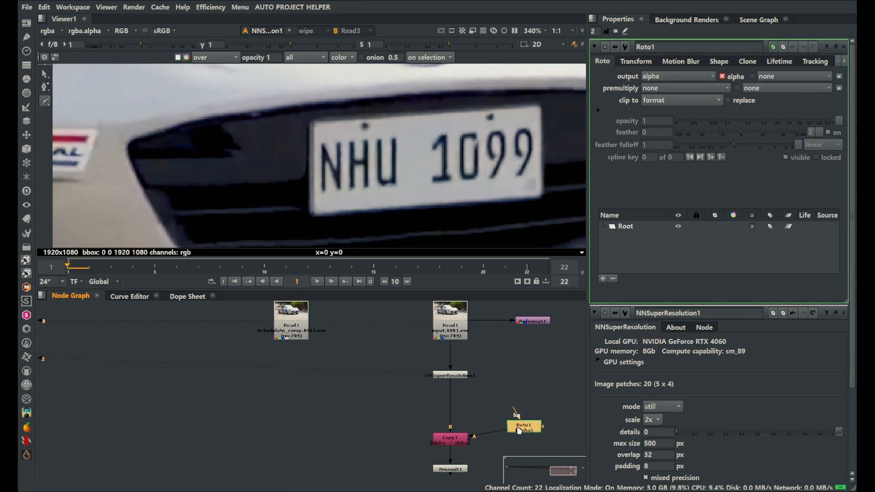
{"action": "left_click_drag", "start_coordinate": [519, 430], "coordinate": [519, 442]}
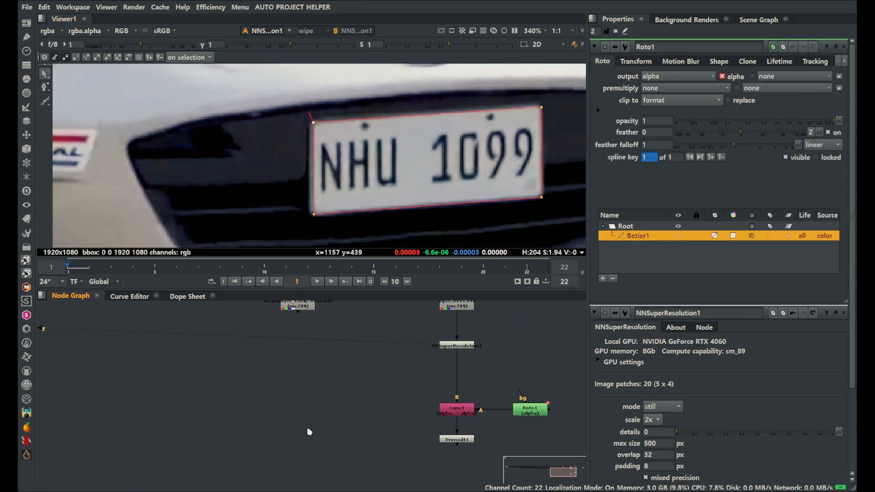
Outline the number plate with a Bezier in Roto1, and merge the Premult1 result over Read3
{"action": "key", "text": "m"}
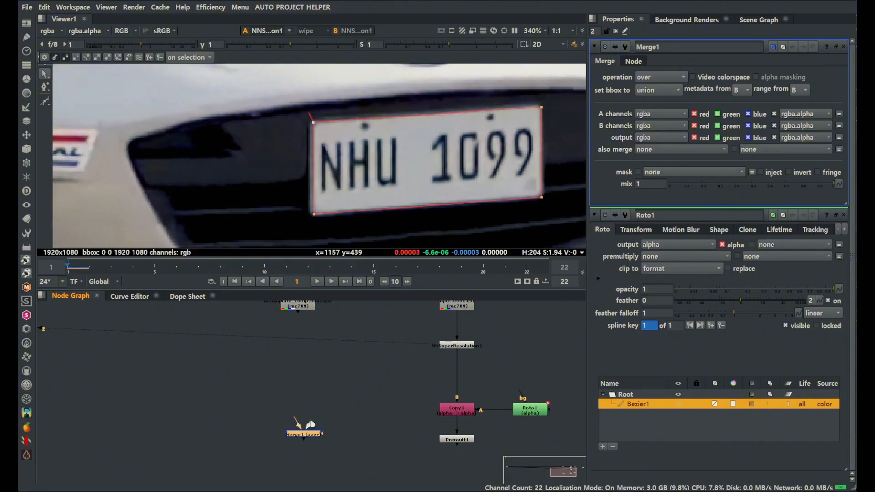
{"action": "left_click_drag", "start_coordinate": [305, 421], "coordinate": [298, 309]}
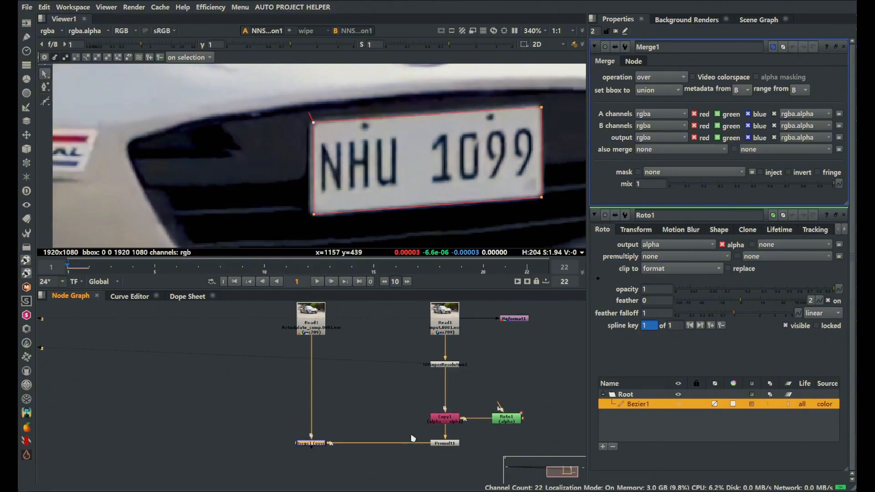
{"action": "middle_click_drag", "start_coordinate": [413, 438], "coordinate": [312, 431]}
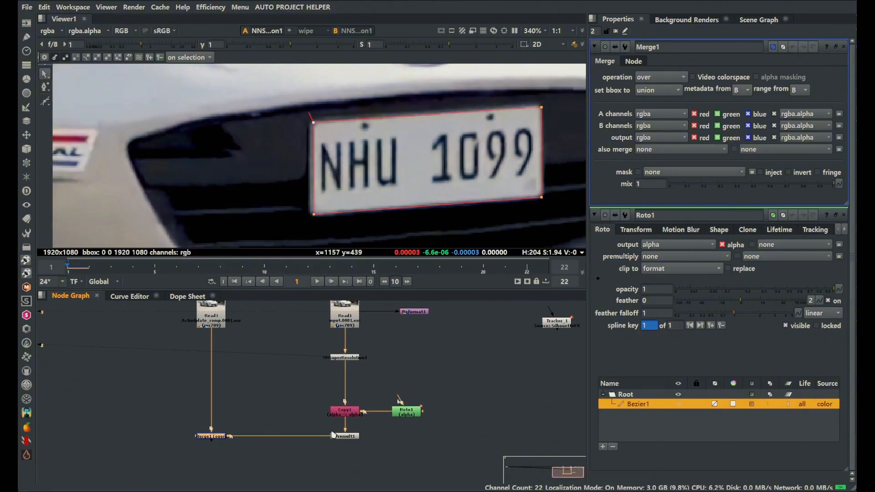
Insert Tracker_1 between Premult1 and Merge1, and open its Transform settings
{"action": "scroll", "coordinate": [329, 431], "scroll_direction": "down", "scroll_amount": 2}
{"action": "left_click_drag", "start_coordinate": [496, 354], "coordinate": [337, 453]}
{"action": "double_click", "coordinate": [342, 452]}
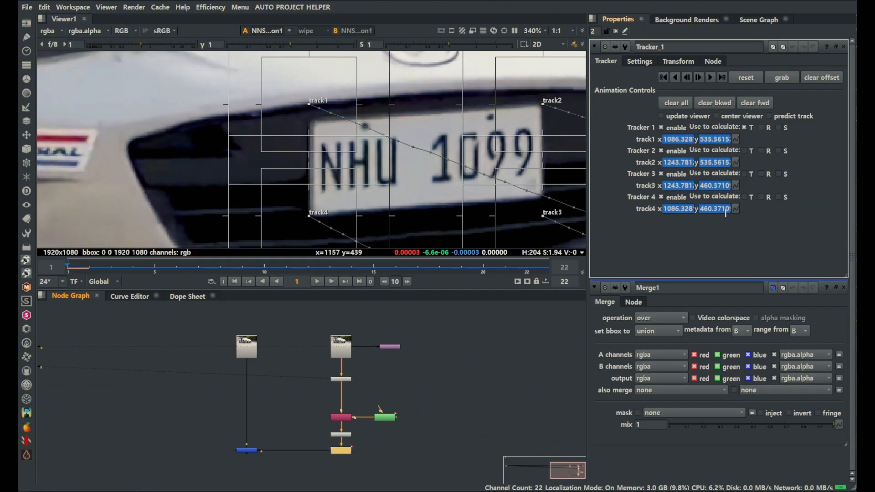
{"action": "left_click", "coordinate": [677, 61]}
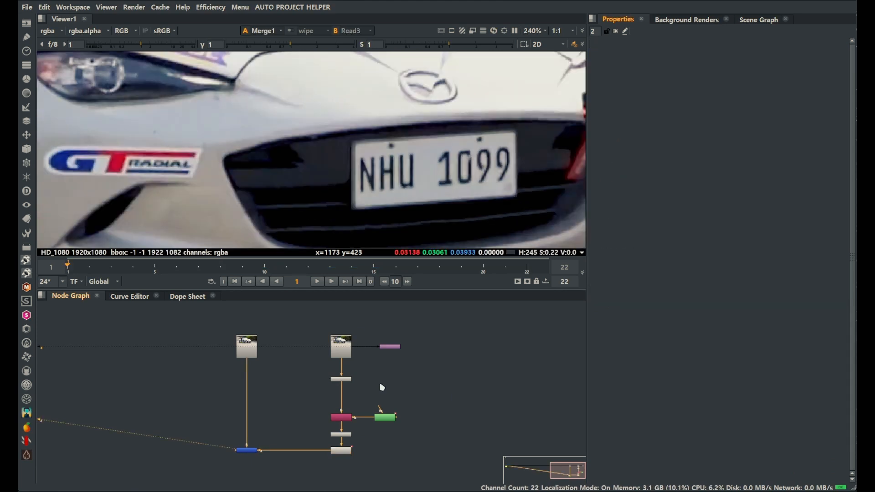
Check the Merge1 number plate on frame 22 against the Read3 footage
{"action": "scroll", "coordinate": [355, 391], "scroll_direction": "up", "scroll_amount": 3}
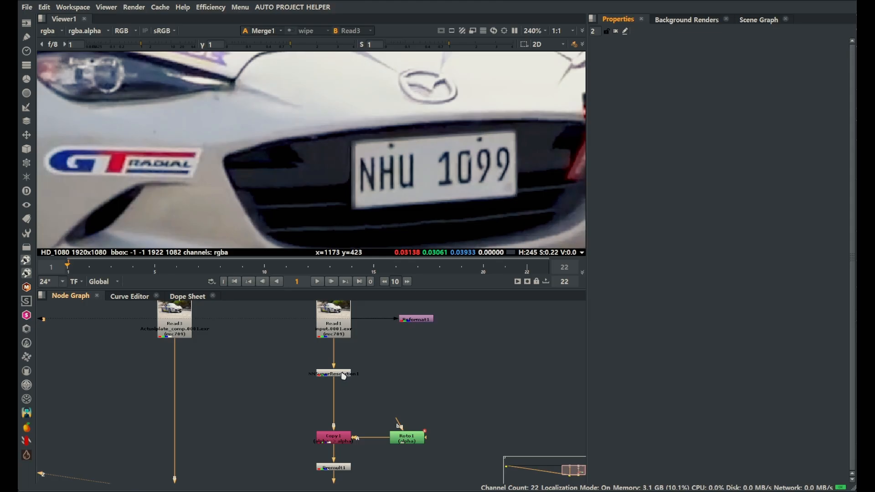
{"action": "scroll", "coordinate": [343, 376], "scroll_direction": "down", "scroll_amount": 3}
{"action": "scroll", "coordinate": [319, 382], "scroll_direction": "up", "scroll_amount": 1}
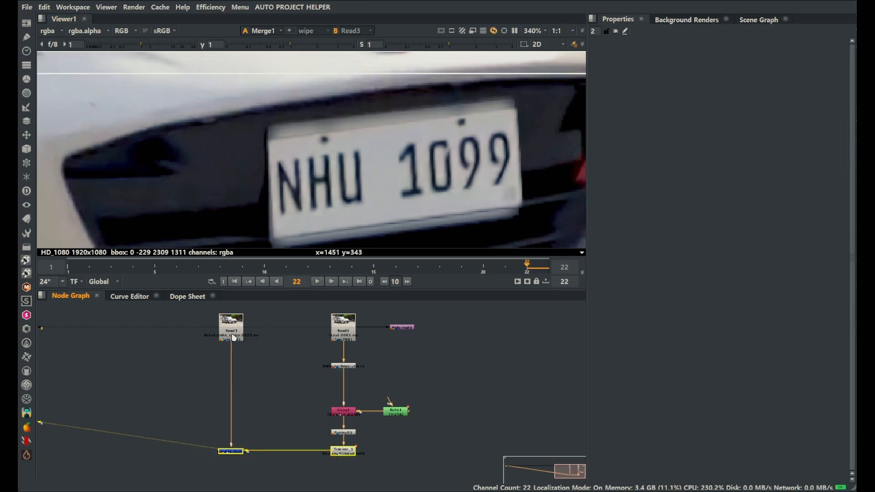
{"action": "key", "text": "1"}
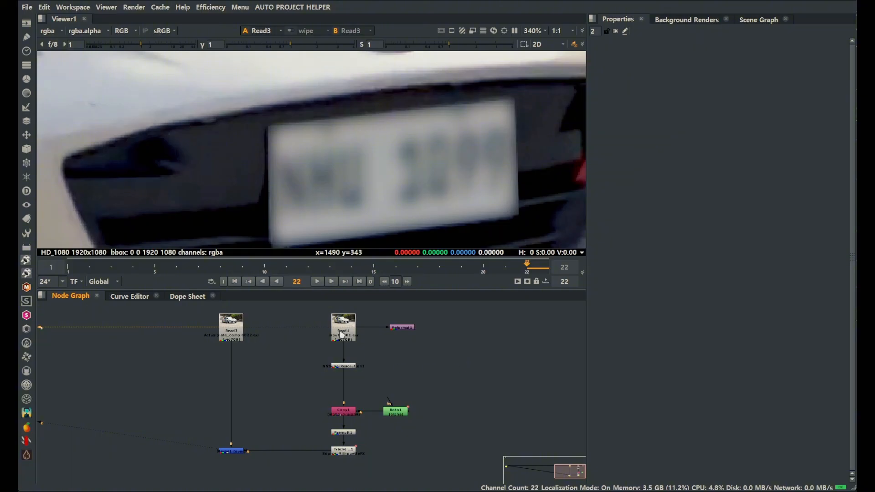
Compare the Read2 plate footage with the Merge1 result on frame 22
{"action": "middle_click_drag", "start_coordinate": [145, 383], "coordinate": [245, 393]}
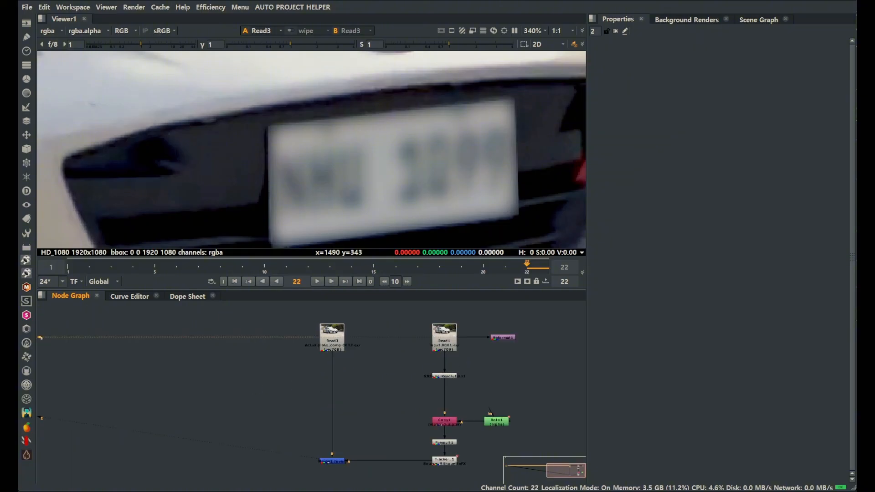
{"action": "left_click", "coordinate": [295, 376]}
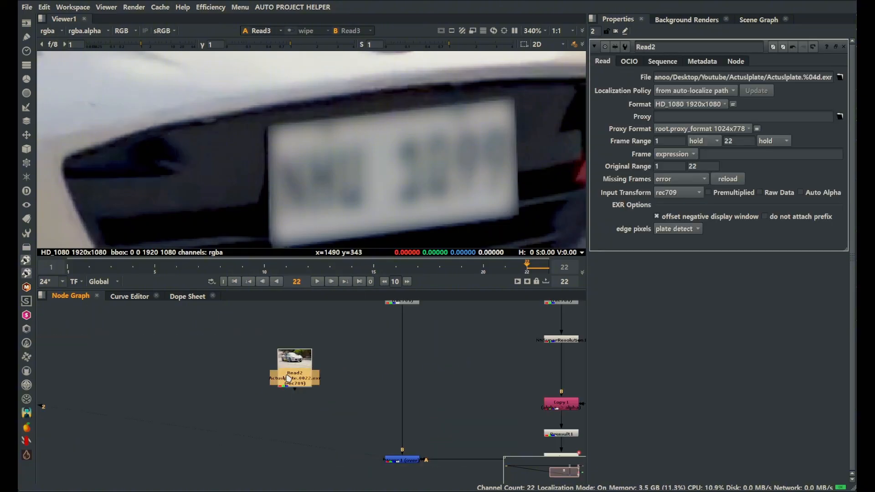
{"action": "key", "text": "1"}
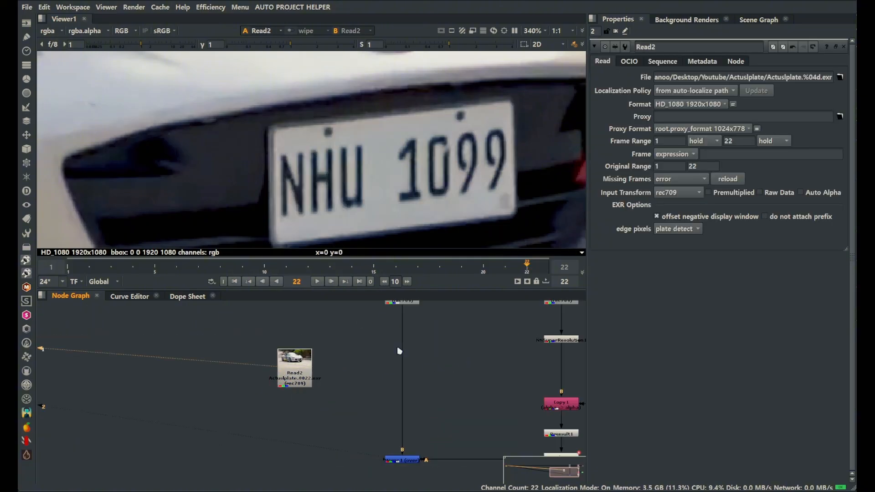
{"action": "scroll", "coordinate": [442, 427], "scroll_direction": "down", "scroll_amount": 1}
{"action": "middle_click_drag", "start_coordinate": [442, 428], "coordinate": [362, 390]}
{"action": "left_click_drag", "start_coordinate": [370, 385], "coordinate": [293, 441]}
{"action": "key", "text": "1"}
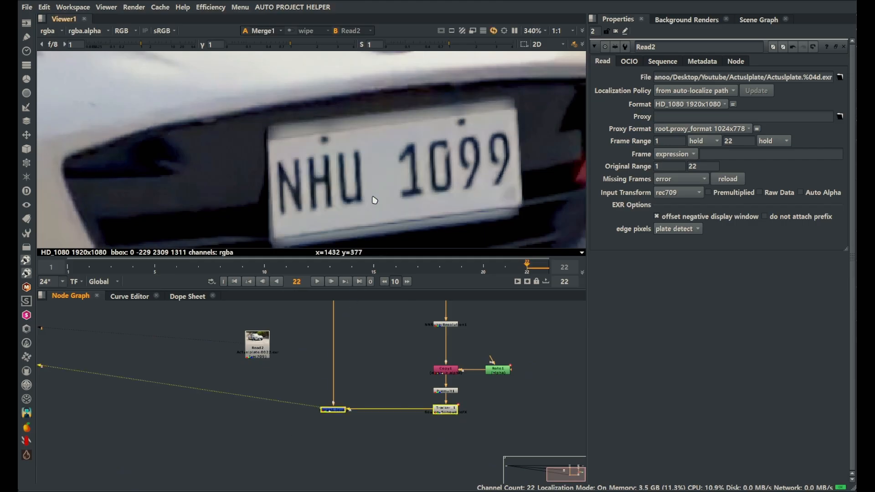
Go to frame 1 and inspect the merged number plate's characters up close
{"action": "left_click", "coordinate": [300, 328]}
{"action": "key", "text": "Home"}
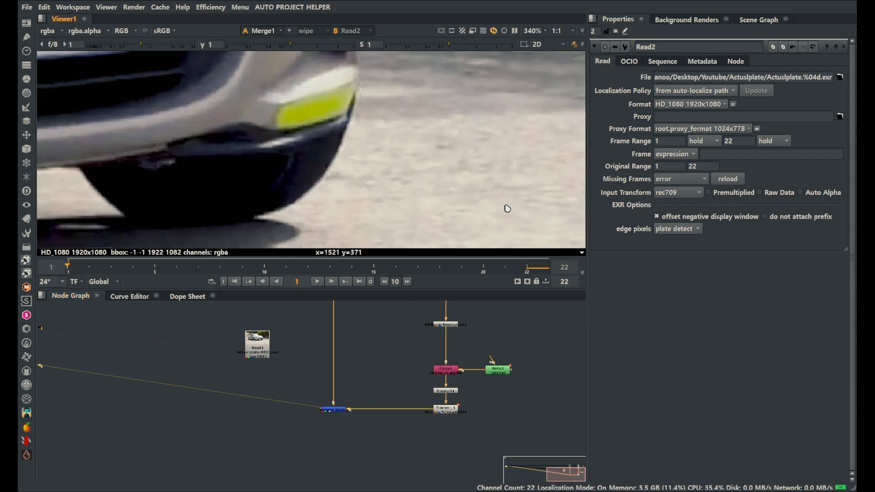
{"action": "scroll", "coordinate": [403, 195], "scroll_direction": "down", "scroll_amount": 4}
{"action": "scroll", "coordinate": [294, 149], "scroll_direction": "up", "scroll_amount": 3}
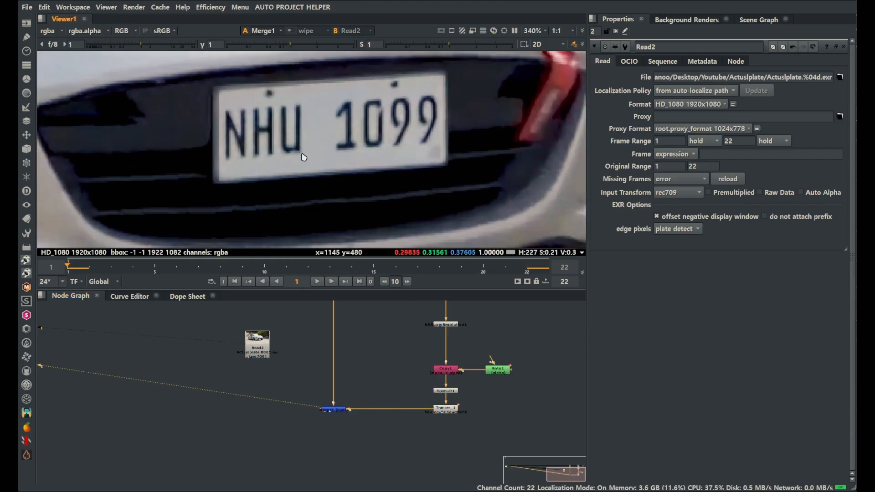
{"action": "scroll", "coordinate": [278, 150], "scroll_direction": "up", "scroll_amount": 2}
{"action": "scroll", "coordinate": [276, 151], "scroll_direction": "up", "scroll_amount": 1}
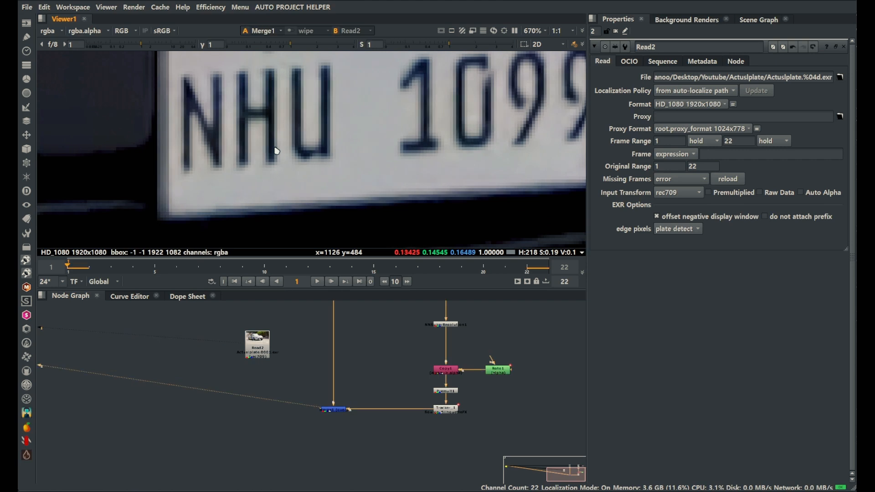
Switch the viewer between Read2 and Merge1 on frame 1 to compare number plate sharpness
{"action": "key", "text": "1"}
{"action": "scroll", "coordinate": [276, 150], "scroll_direction": "down", "scroll_amount": 2}
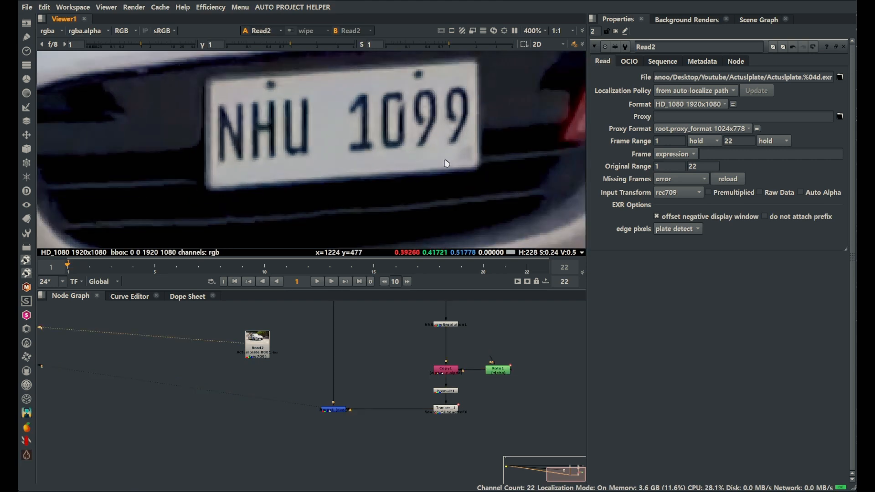
{"action": "key", "text": "2"}
{"action": "key", "text": "1"}
{"action": "key", "text": "2"}
{"action": "scroll", "coordinate": [435, 164], "scroll_direction": "down", "scroll_amount": 2}
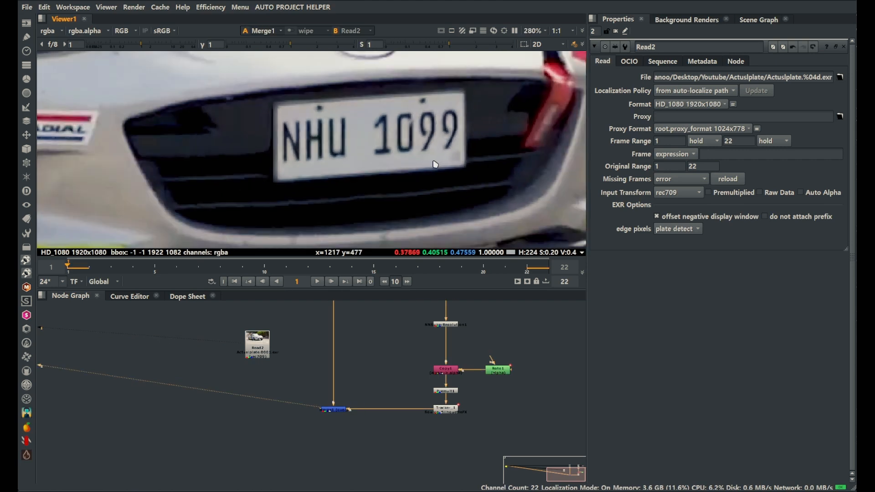
Try feeding Copy1 from Reformat1 for comparison with Read2, and reconnect Copy1 to NNSuperResolution1
{"action": "left_click_drag", "start_coordinate": [405, 408], "coordinate": [462, 359]}
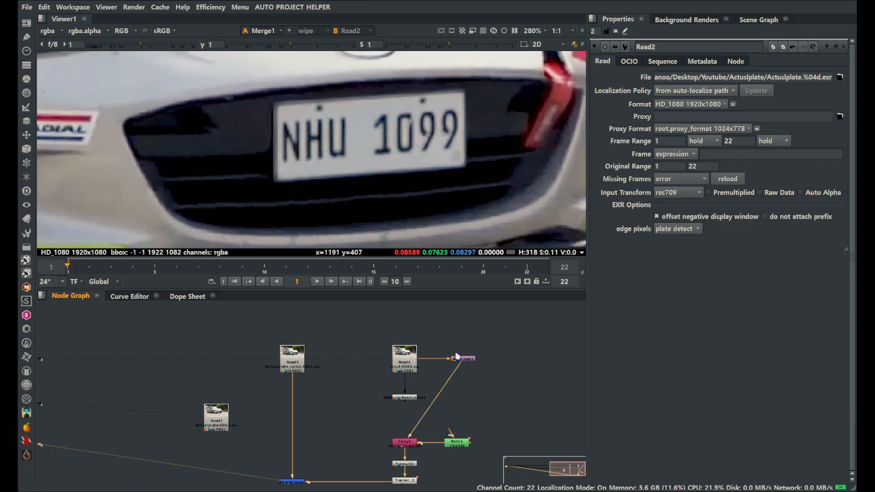
{"action": "scroll", "coordinate": [416, 176], "scroll_direction": "up", "scroll_amount": 4}
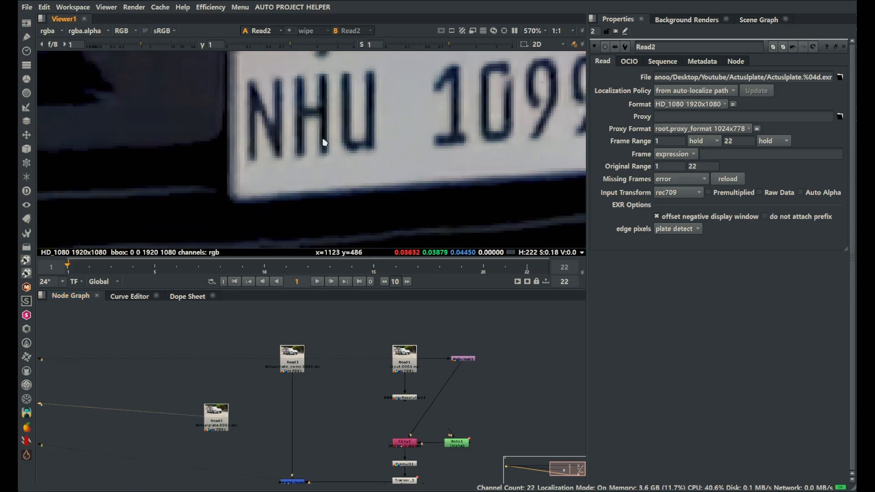
{"action": "scroll", "coordinate": [428, 153], "scroll_direction": "down", "scroll_amount": 2}
{"action": "key", "text": "1"}
{"action": "key", "text": "2"}
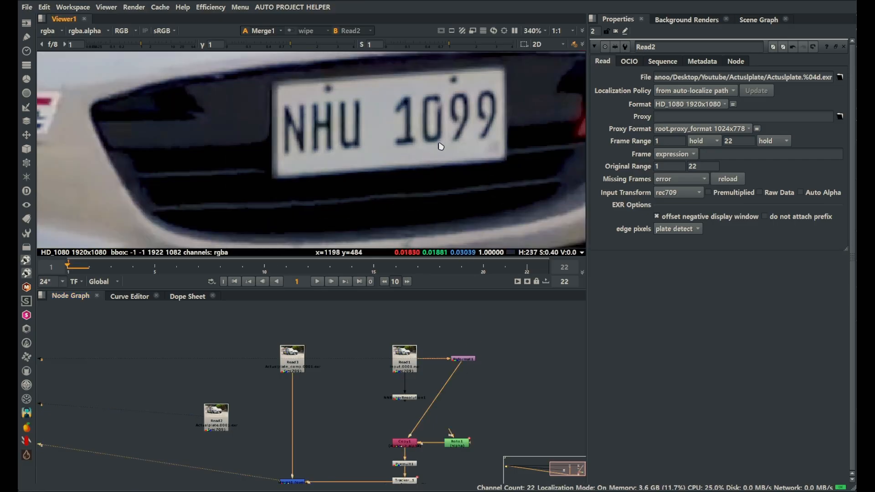
{"action": "left_click_drag", "start_coordinate": [451, 374], "coordinate": [413, 398]}
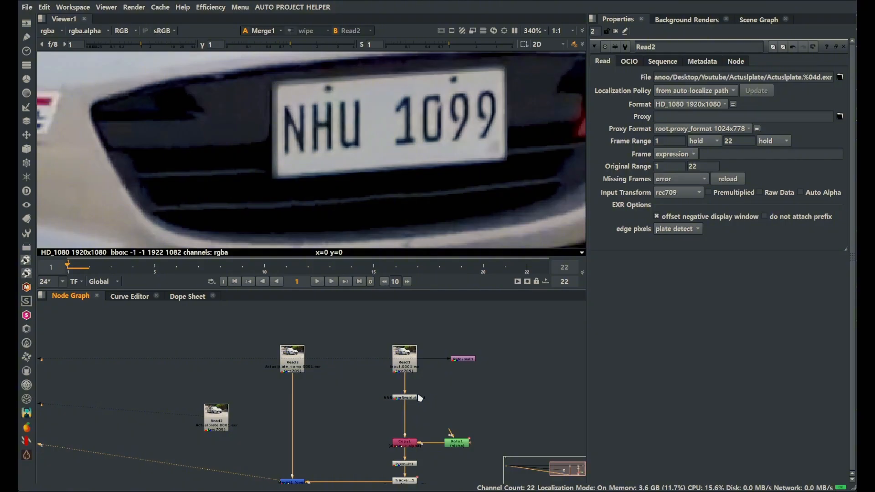